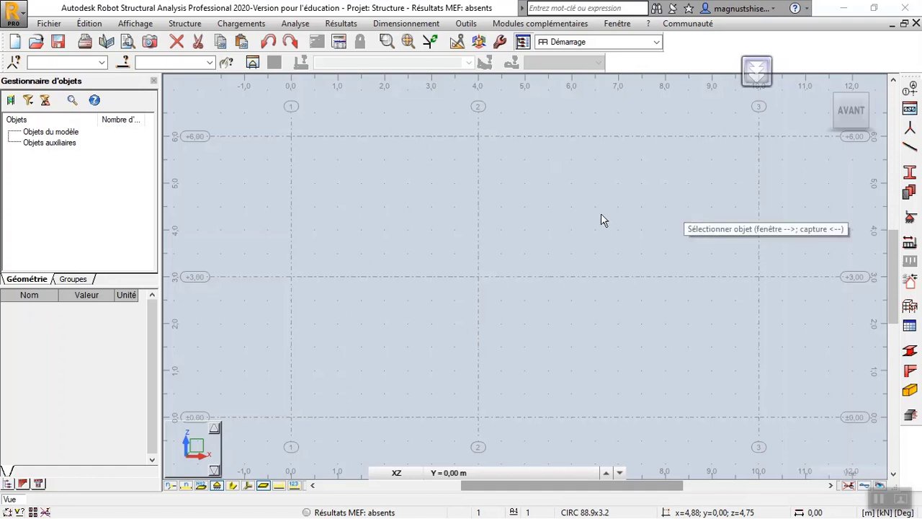
Step: Begin defining bars with type Poteau BA and section C 45x45
{"action": "left_click", "coordinate": [910, 146]}
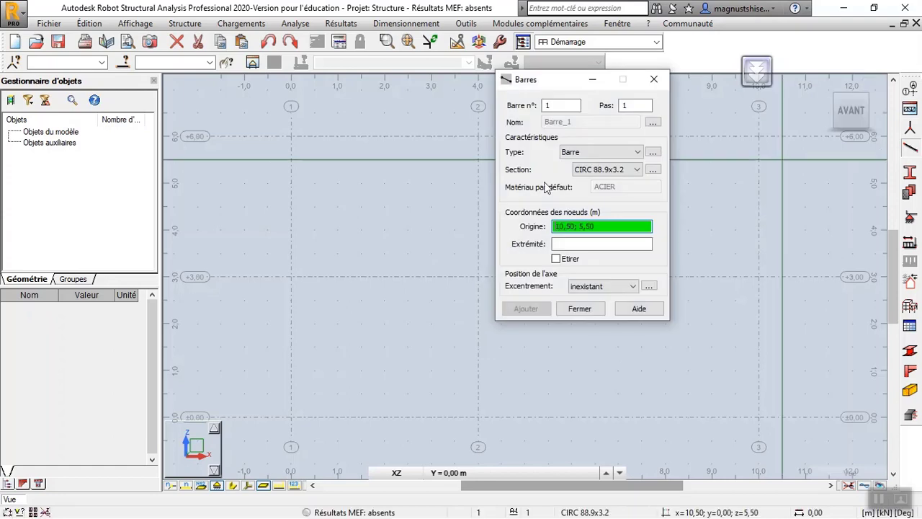
{"action": "left_click", "coordinate": [637, 152]}
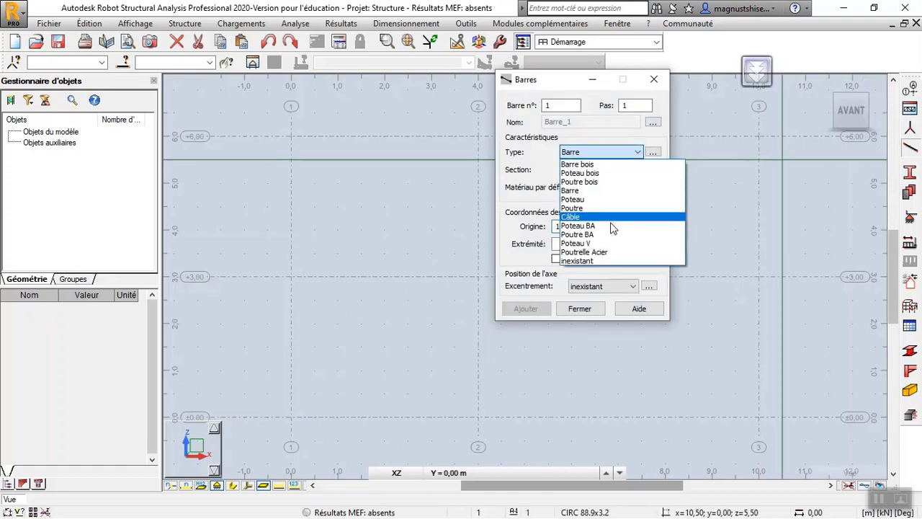
{"action": "left_click", "coordinate": [608, 228]}
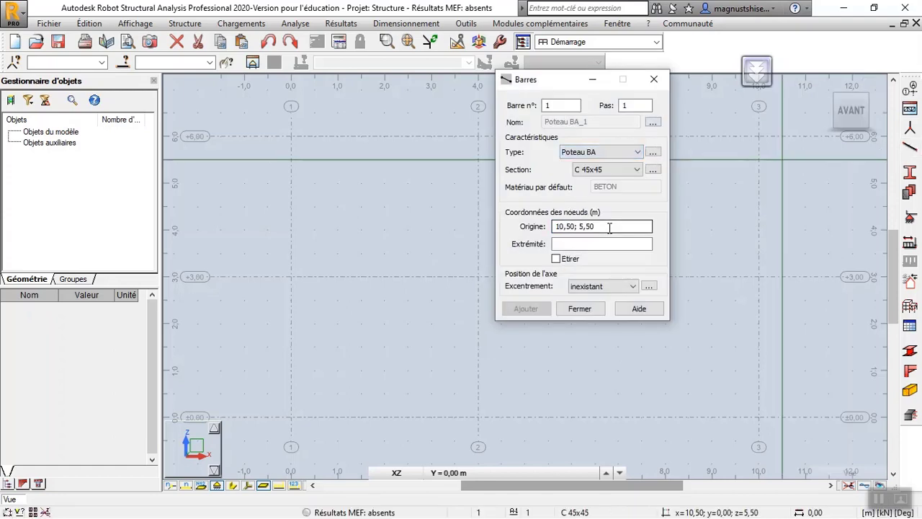
{"action": "left_click", "coordinate": [626, 169]}
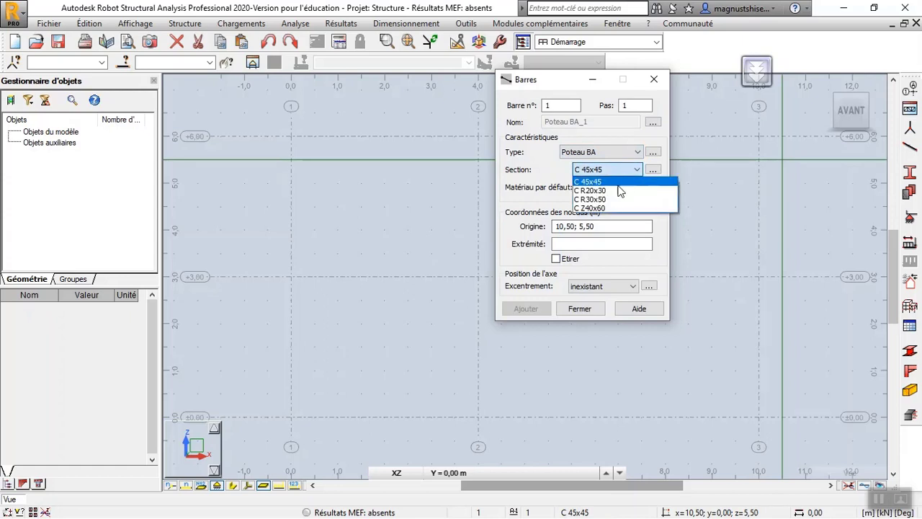
{"action": "left_click", "coordinate": [617, 182]}
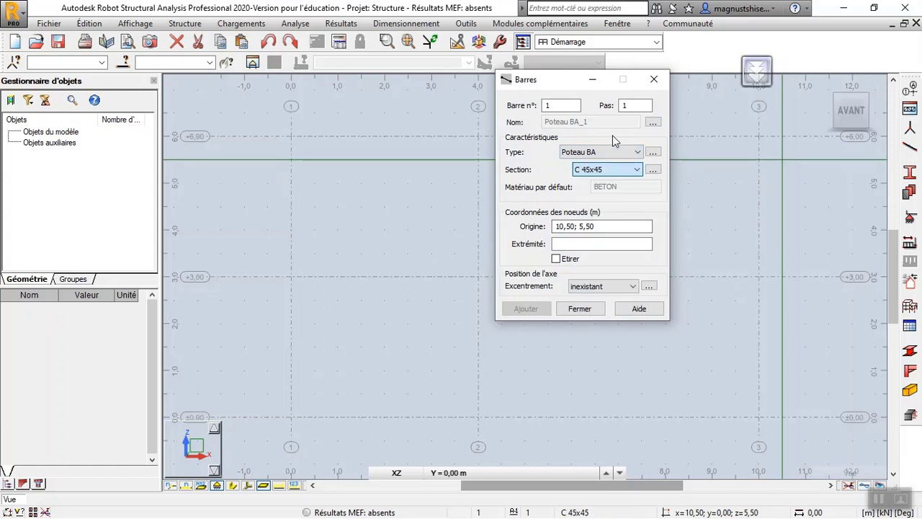
Step: Add a new rectangular Poteau BA section in BETON25 with b = 15 cm and h = 30 cm
{"action": "left_click", "coordinate": [653, 170]}
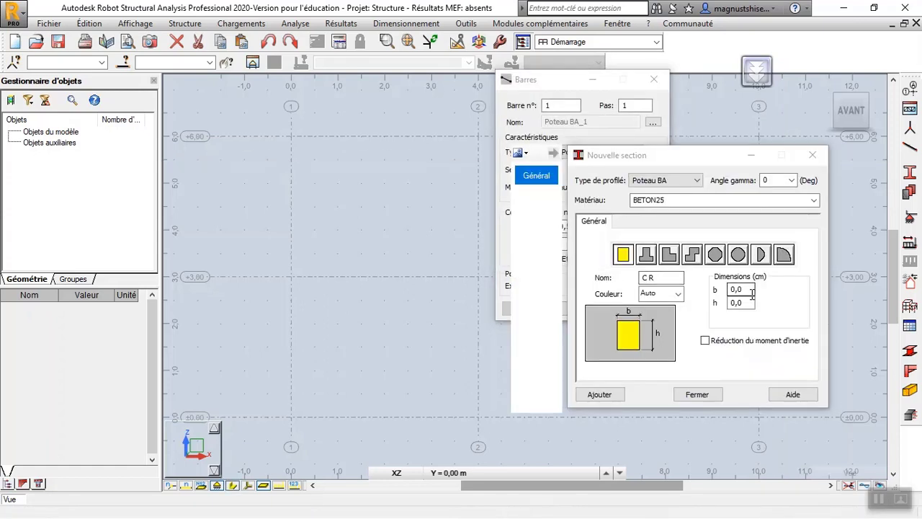
{"action": "left_click", "coordinate": [752, 289]}
{"action": "type", "text": "15"}
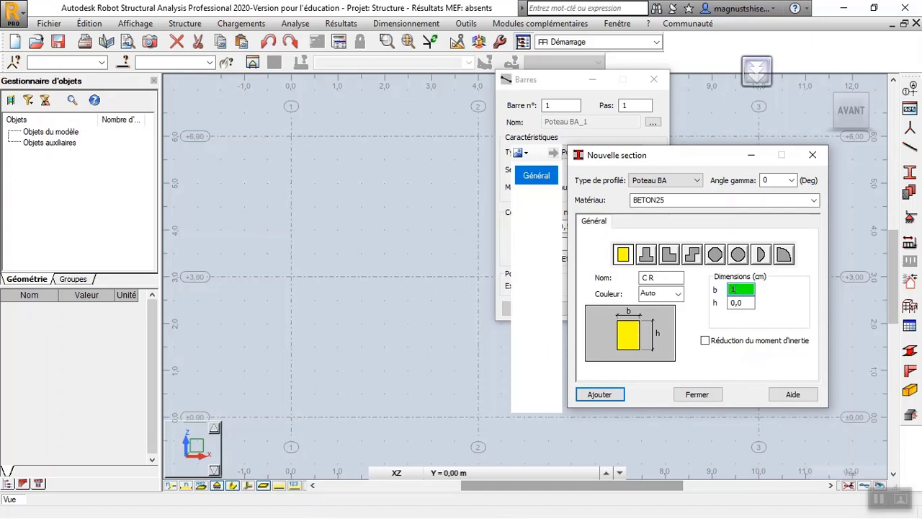
{"action": "left_click", "coordinate": [733, 303]}
{"action": "type", "text": "30"}
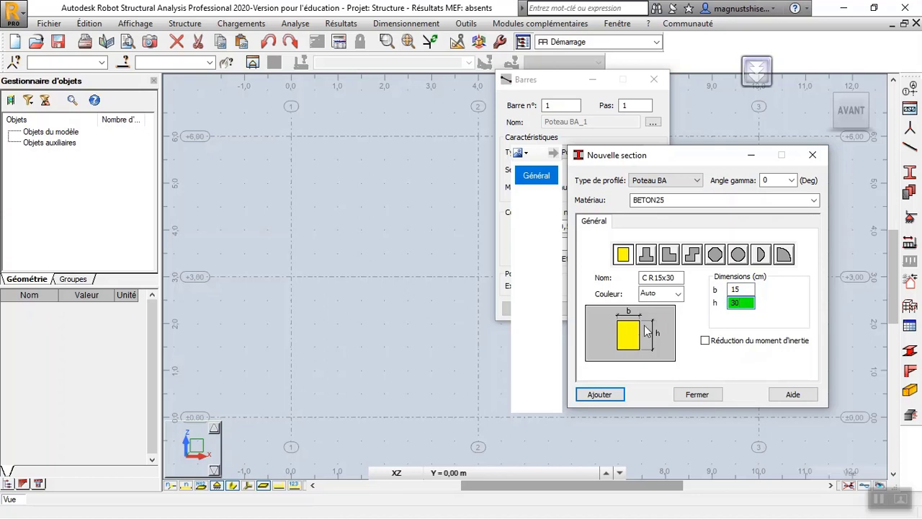
{"action": "left_click", "coordinate": [597, 395]}
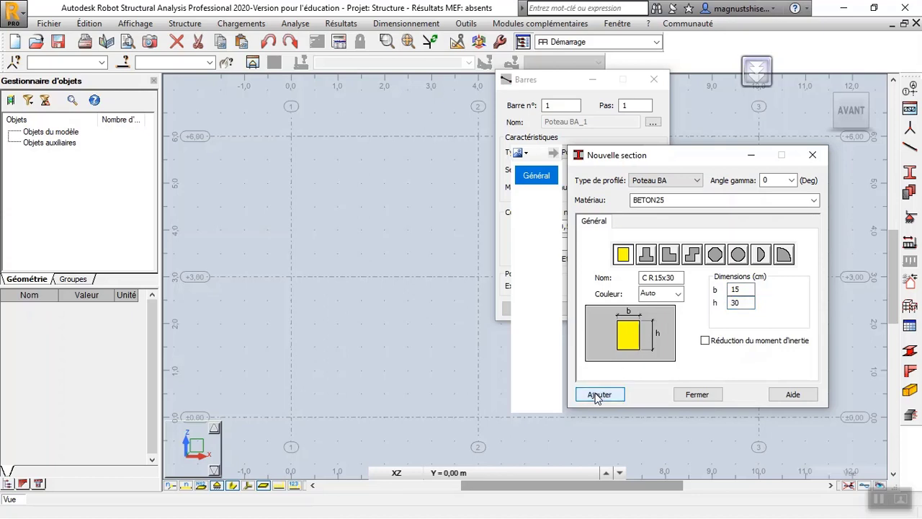
Step: Add a second rectangular column section, 15 x 15 cm, and finish defining sections
{"action": "double_click", "coordinate": [736, 304]}
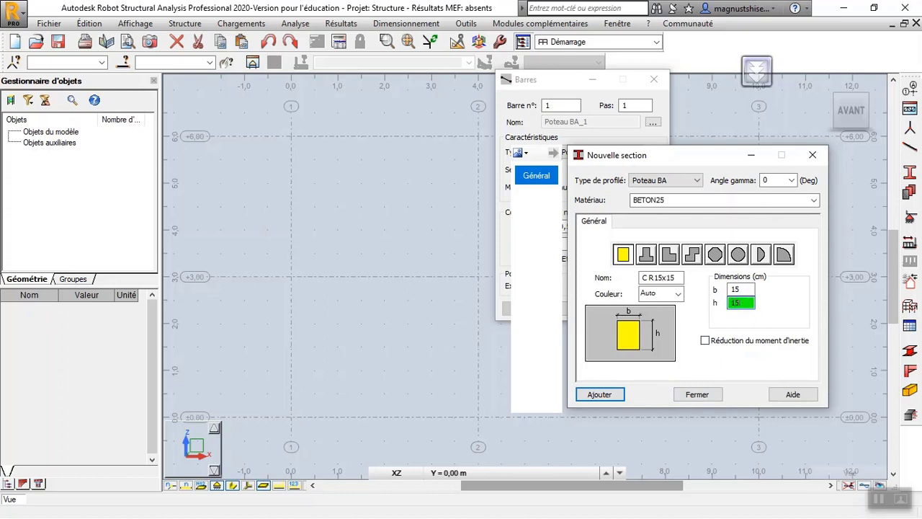
{"action": "left_click", "coordinate": [619, 395]}
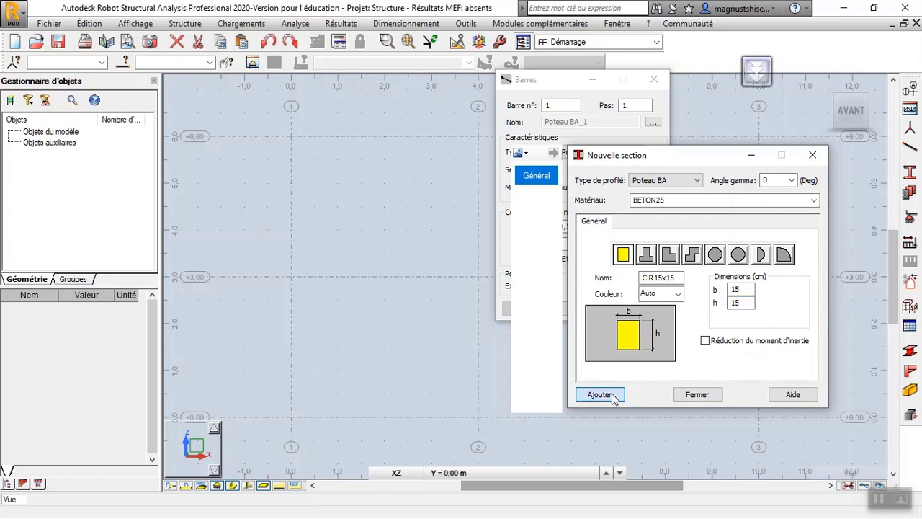
{"action": "left_click", "coordinate": [705, 398]}
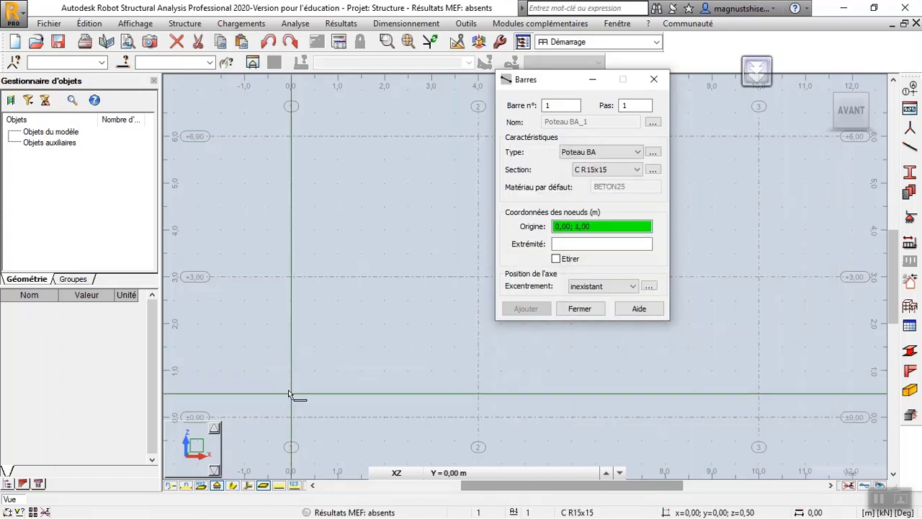
Step: Draw C R15x15 columns on axes 1 and 3, each from level 0.00 up to +6.00
{"action": "left_click", "coordinate": [291, 416]}
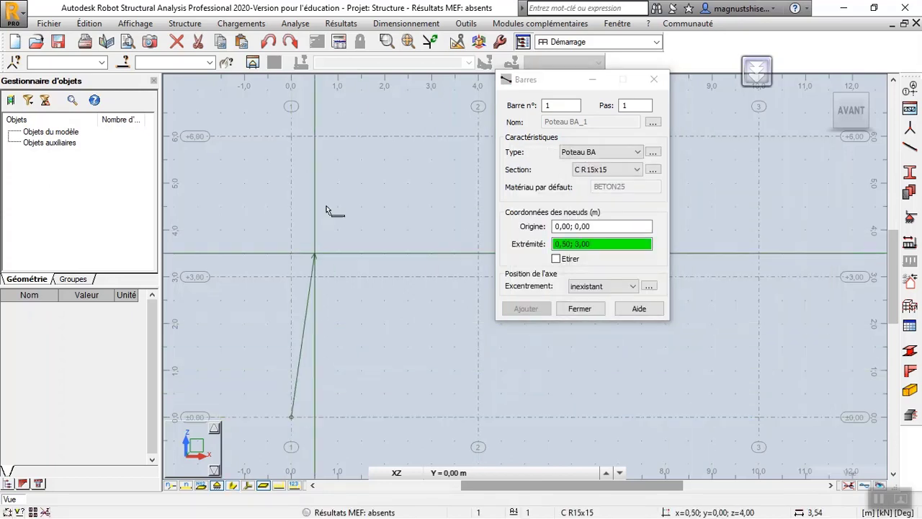
{"action": "left_click", "coordinate": [291, 136]}
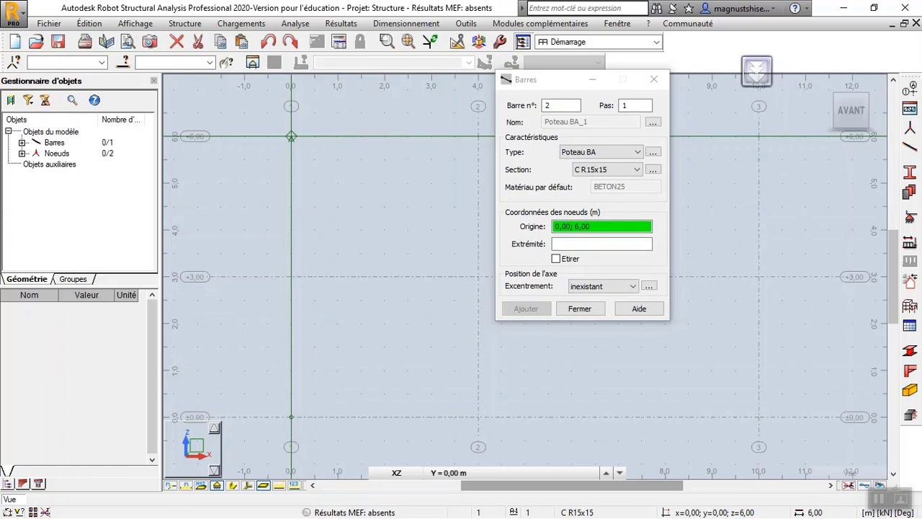
{"action": "left_click", "coordinate": [759, 416]}
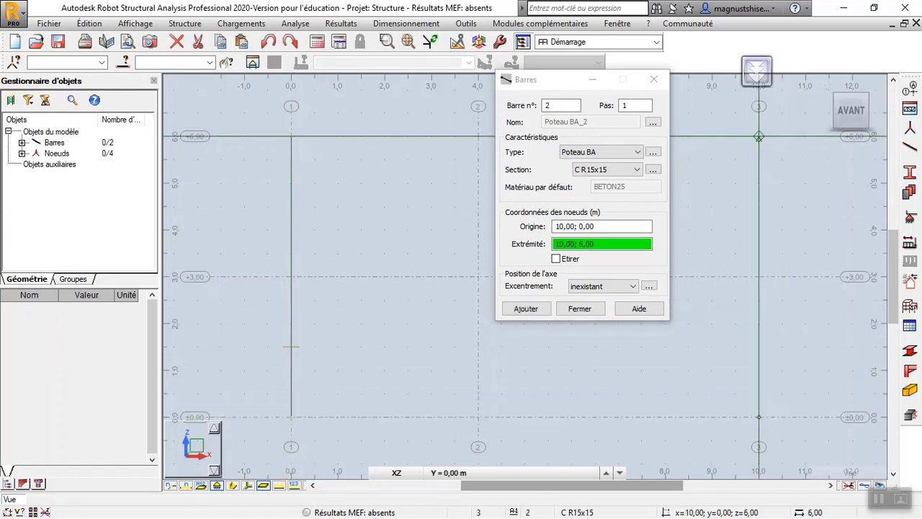
{"action": "left_click", "coordinate": [759, 136]}
Step: Draw a column with section C R15x30 on axis 2 from level 0.00 up to +6.00
{"action": "left_click", "coordinate": [629, 170]}
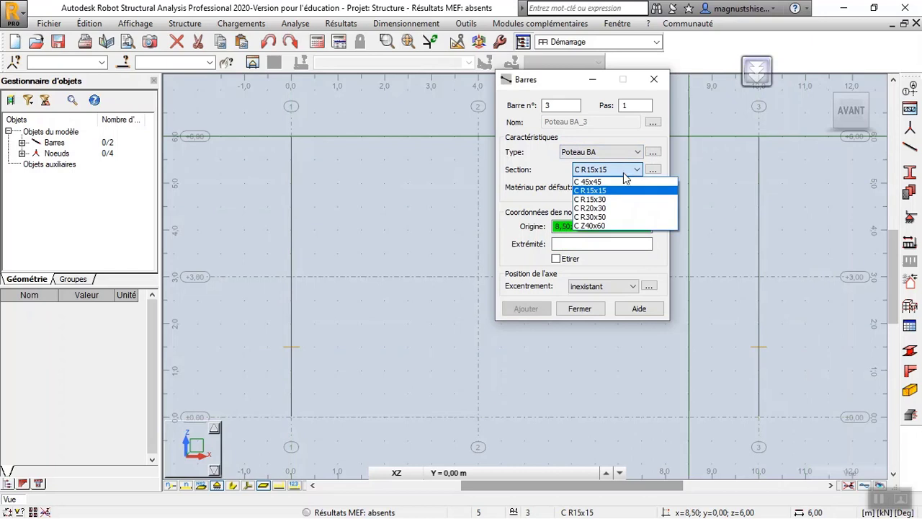
{"action": "left_click", "coordinate": [613, 199]}
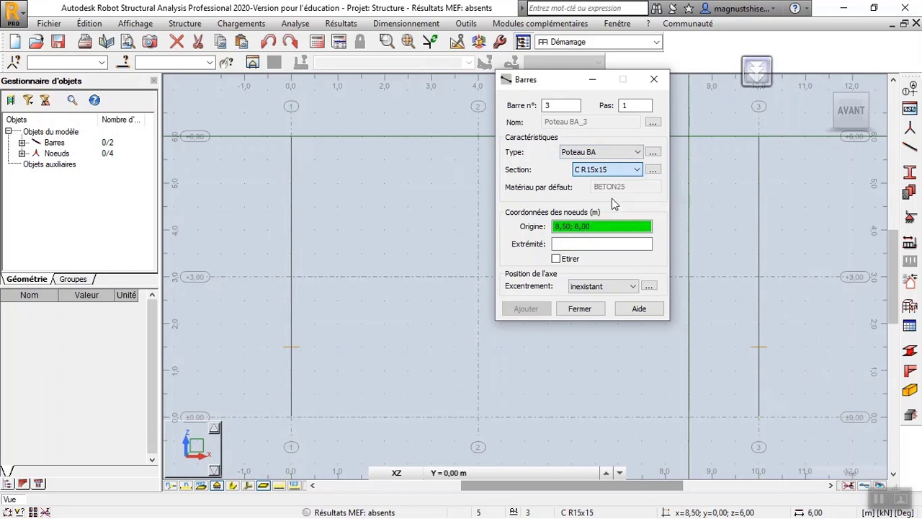
{"action": "left_click", "coordinate": [478, 418]}
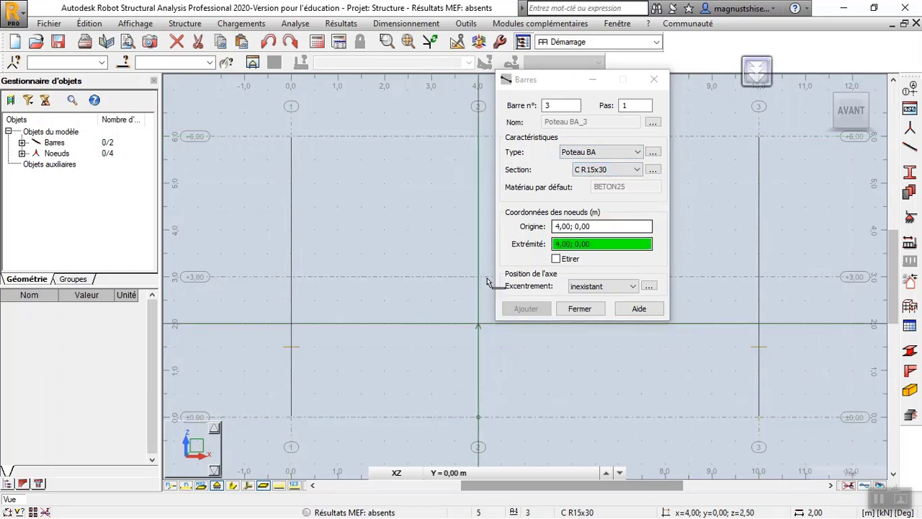
{"action": "left_click", "coordinate": [486, 137]}
Step: Set the bar type to Poutre BA with section B R15x35
{"action": "left_click", "coordinate": [610, 152]}
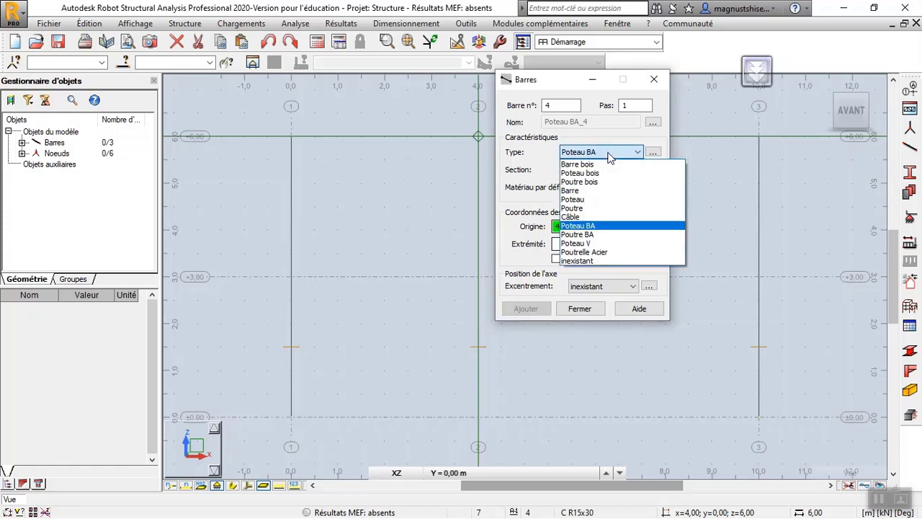
{"action": "left_click", "coordinate": [607, 235]}
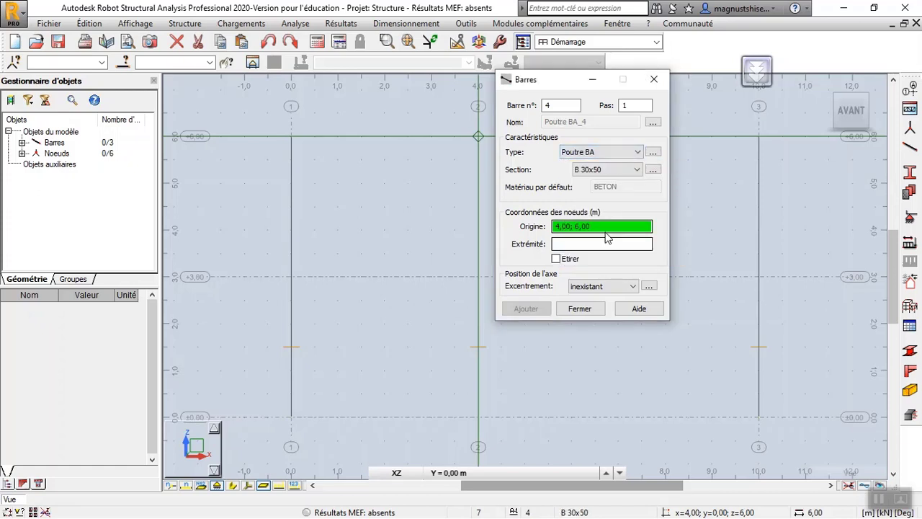
{"action": "left_click", "coordinate": [627, 172]}
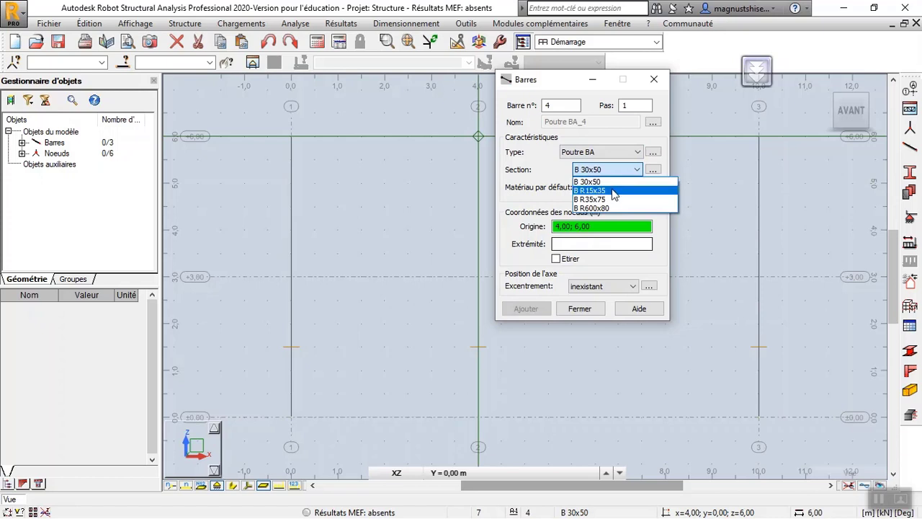
{"action": "left_click", "coordinate": [612, 191]}
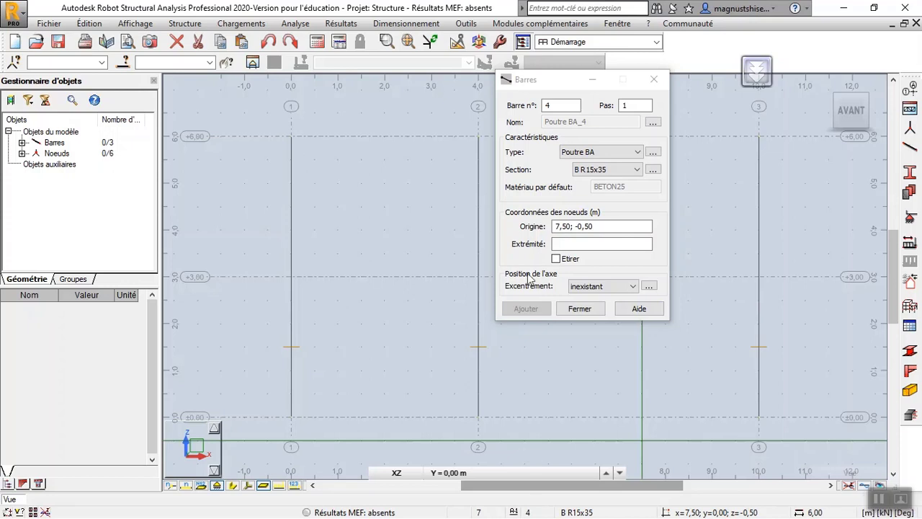
Step: Draw two beams from axis 1 to axis 3, one at level +3.00 and one at +6.00, and finish bar creation
{"action": "left_click_drag", "start_coordinate": [564, 77], "coordinate": [72, 176]}
{"action": "left_click", "coordinate": [291, 276]}
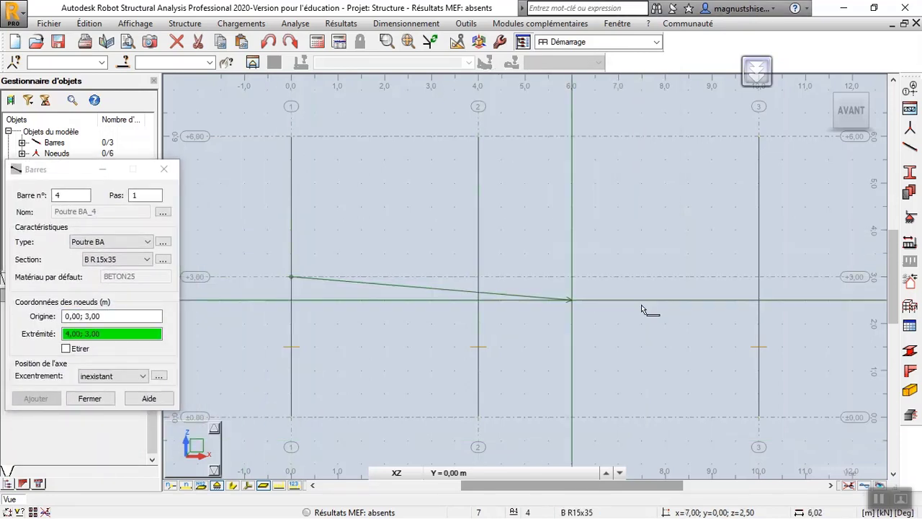
{"action": "left_click", "coordinate": [758, 278]}
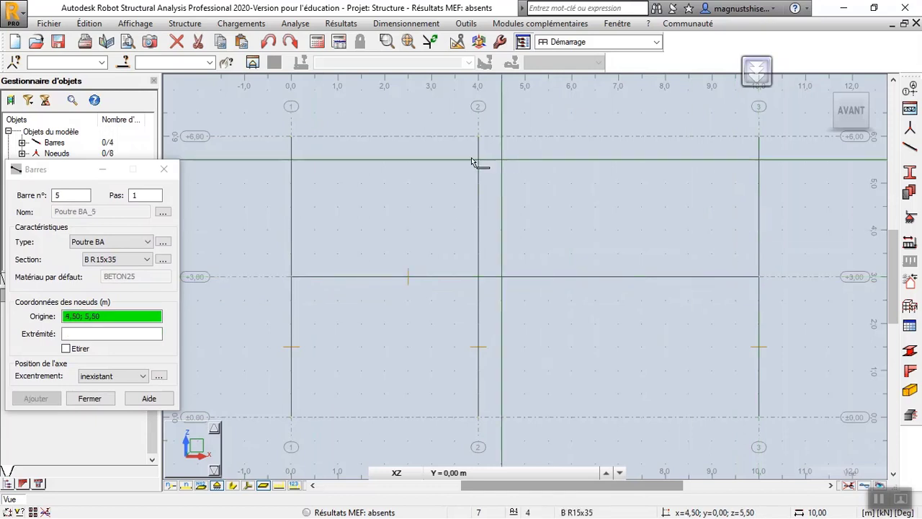
{"action": "left_click", "coordinate": [291, 136]}
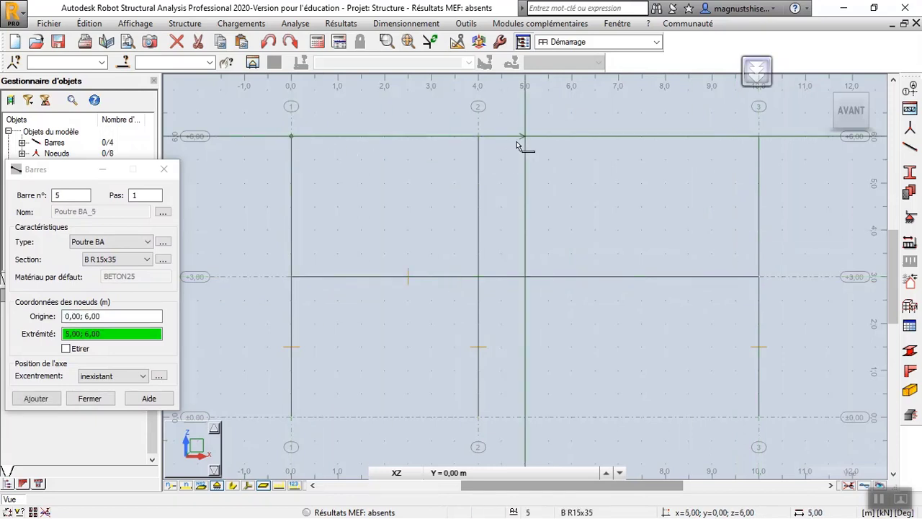
{"action": "left_click", "coordinate": [755, 147]}
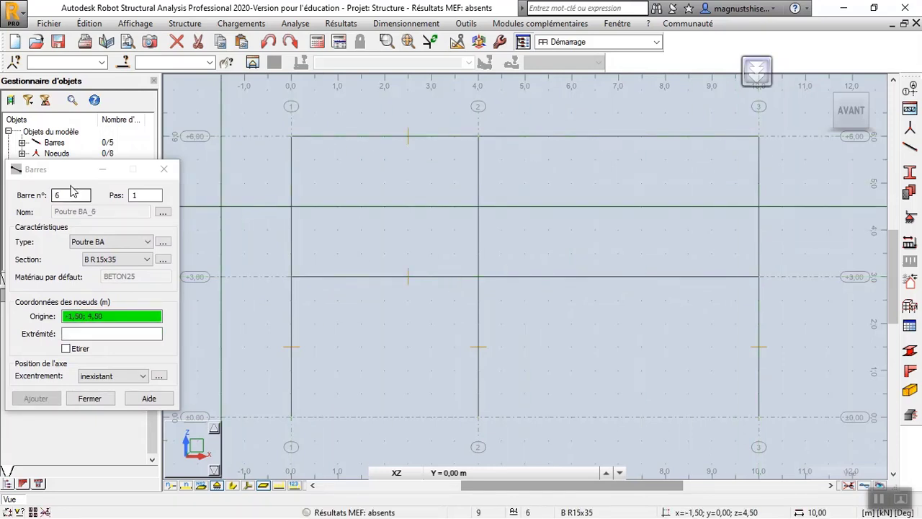
{"action": "left_click_drag", "start_coordinate": [71, 166], "coordinate": [148, 106]}
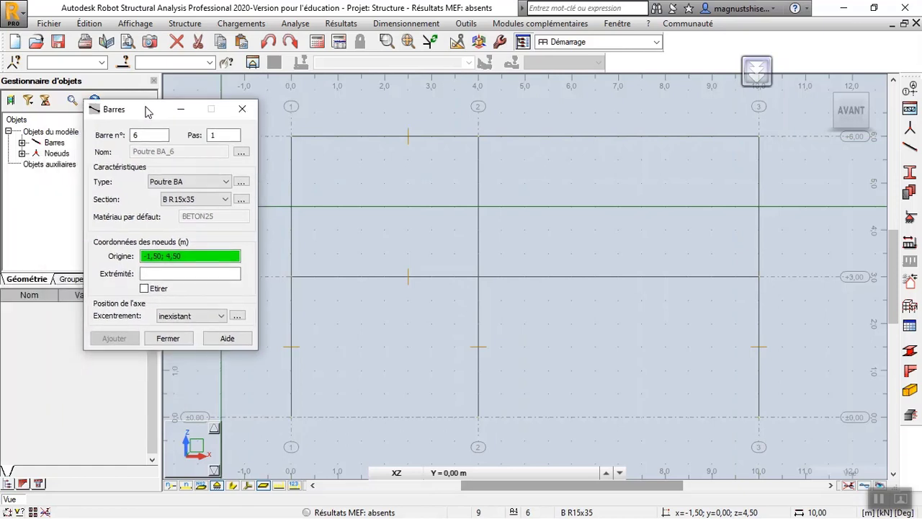
{"action": "left_click", "coordinate": [243, 109]}
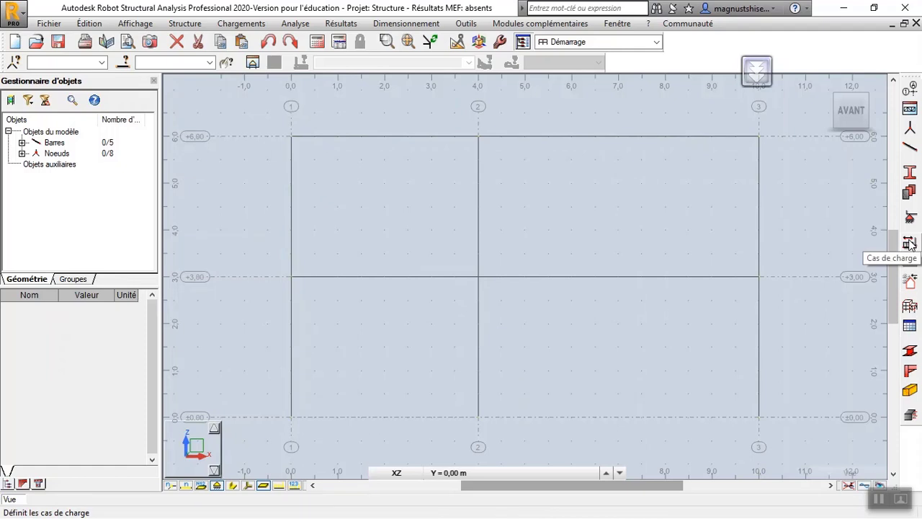
Step: Apply Encastrement supports to the base nodes of the three columns on axes 1, 2 and 3
{"action": "left_click", "coordinate": [910, 215]}
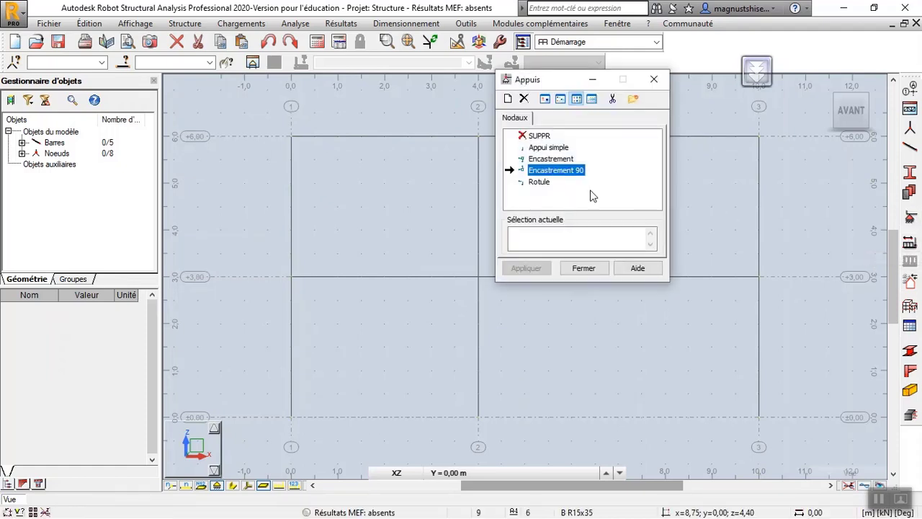
{"action": "left_click", "coordinate": [545, 159]}
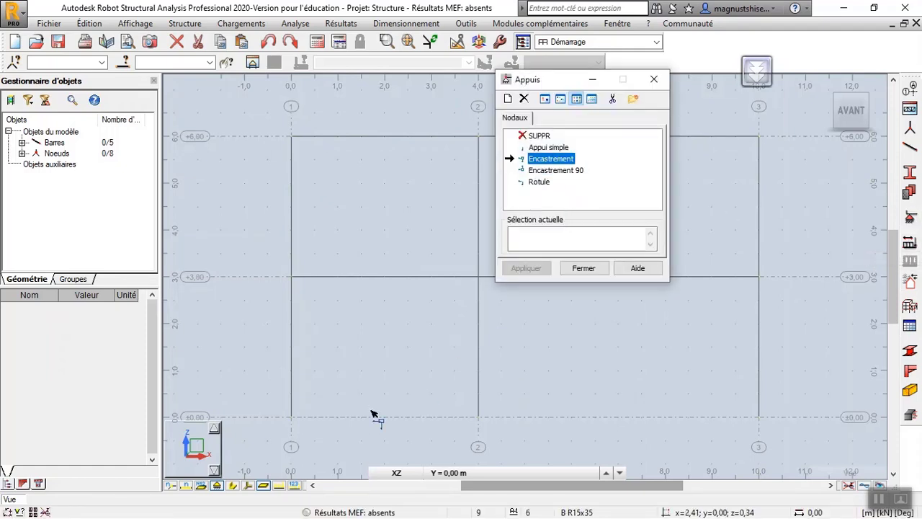
{"action": "left_click", "coordinate": [295, 418]}
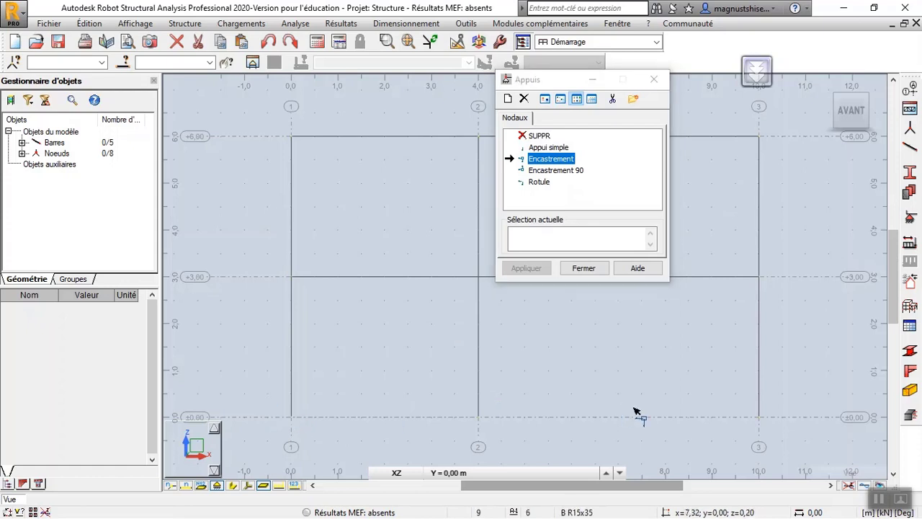
{"action": "left_click", "coordinate": [292, 417]}
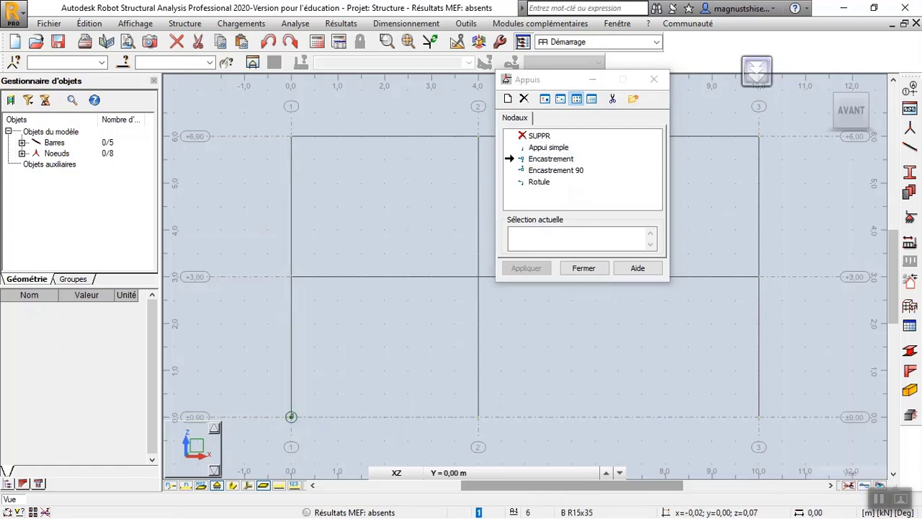
{"action": "left_click", "coordinate": [479, 417]}
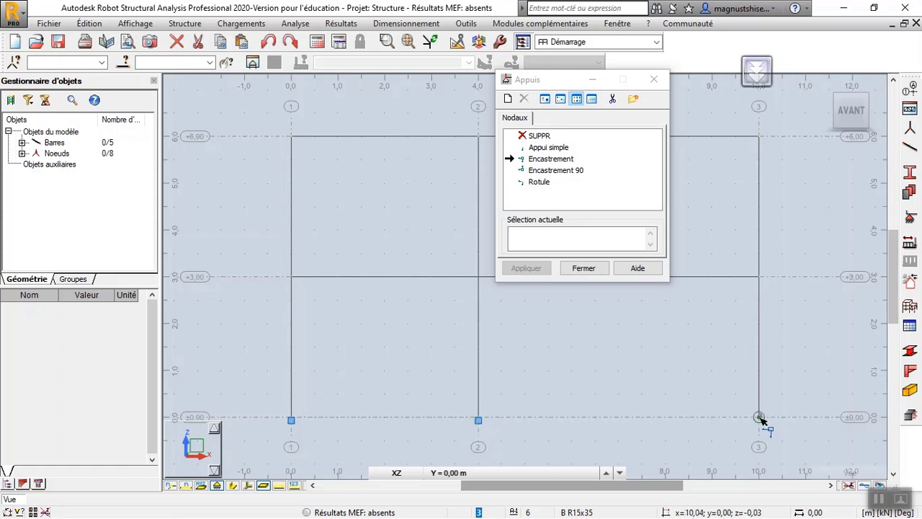
{"action": "left_click", "coordinate": [759, 419]}
{"action": "left_click", "coordinate": [653, 80]}
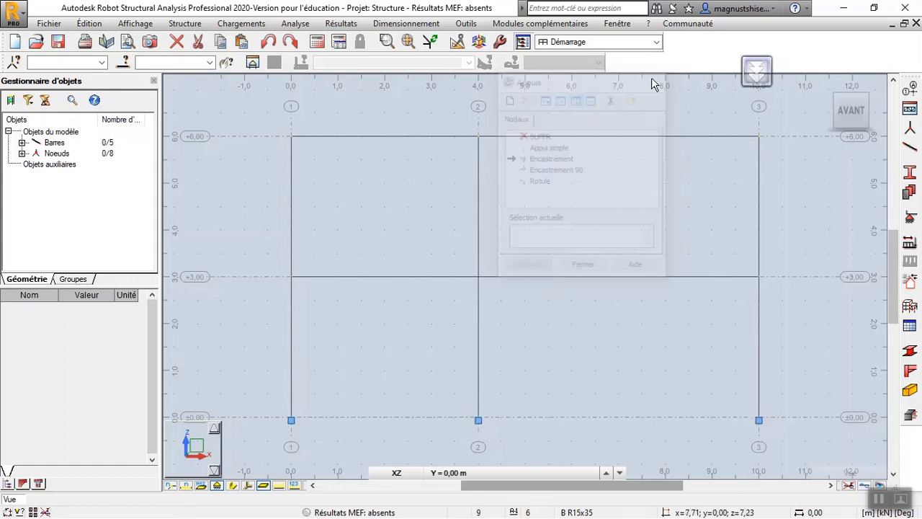
Step: Select all five bars of the frame and split them at their crossings with the Intersection command
{"action": "left_click_drag", "start_coordinate": [201, 127], "coordinate": [791, 371]}
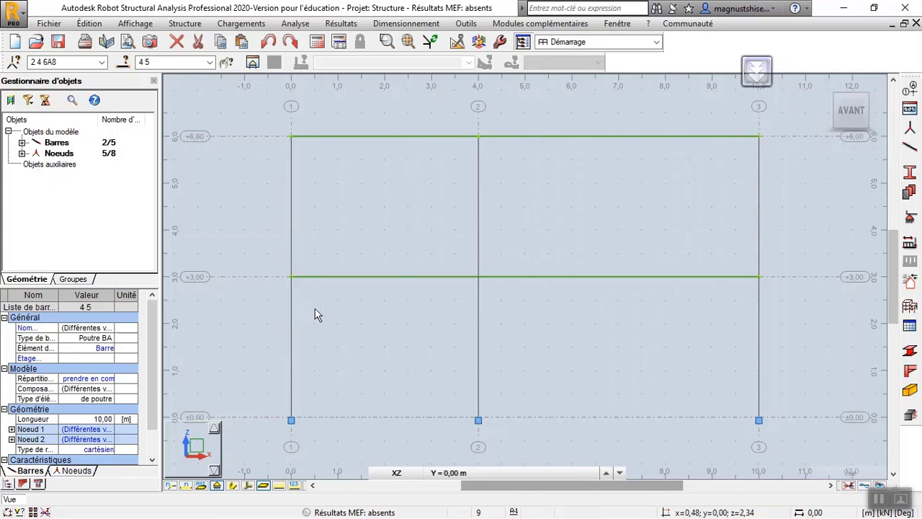
{"action": "left_click", "coordinate": [792, 218]}
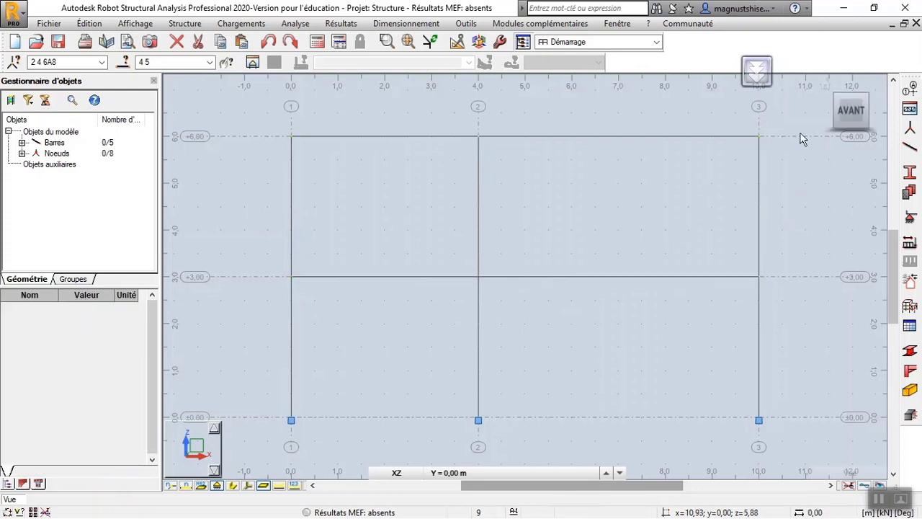
{"action": "left_click_drag", "start_coordinate": [795, 118], "coordinate": [269, 353]}
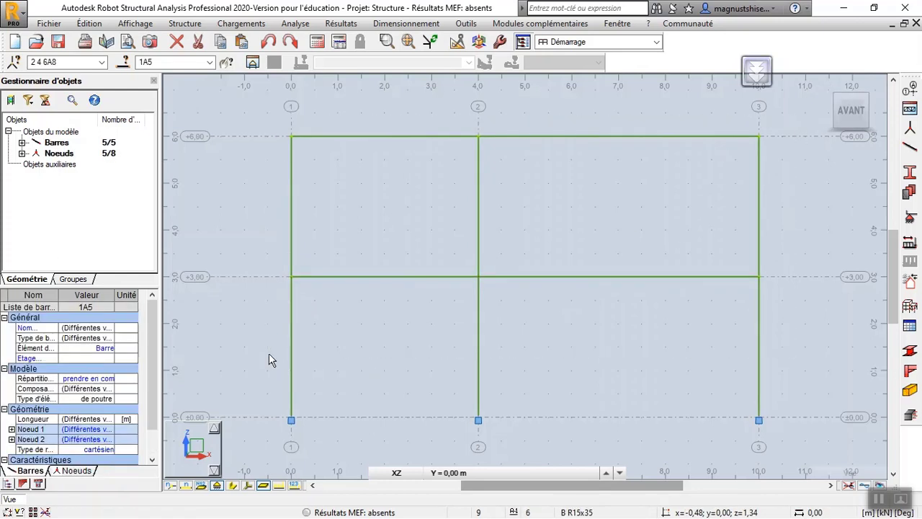
{"action": "left_click", "coordinate": [91, 23]}
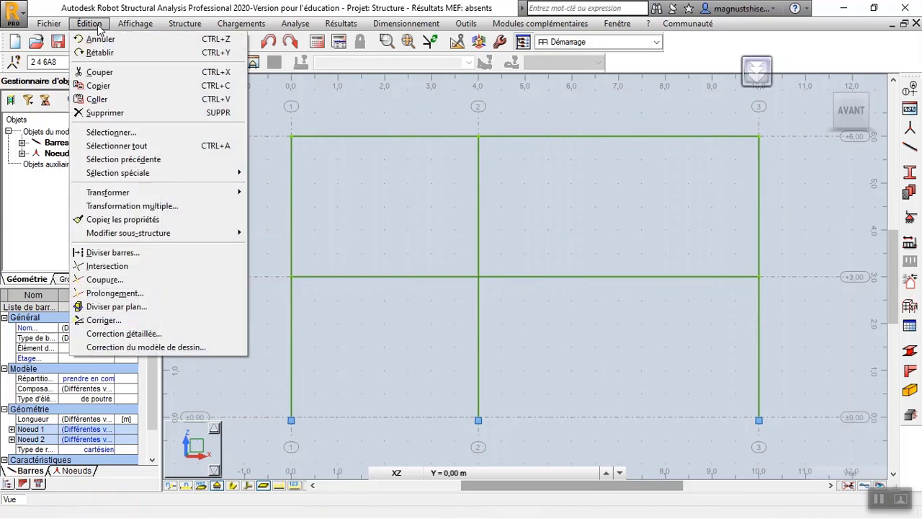
{"action": "left_click", "coordinate": [136, 266]}
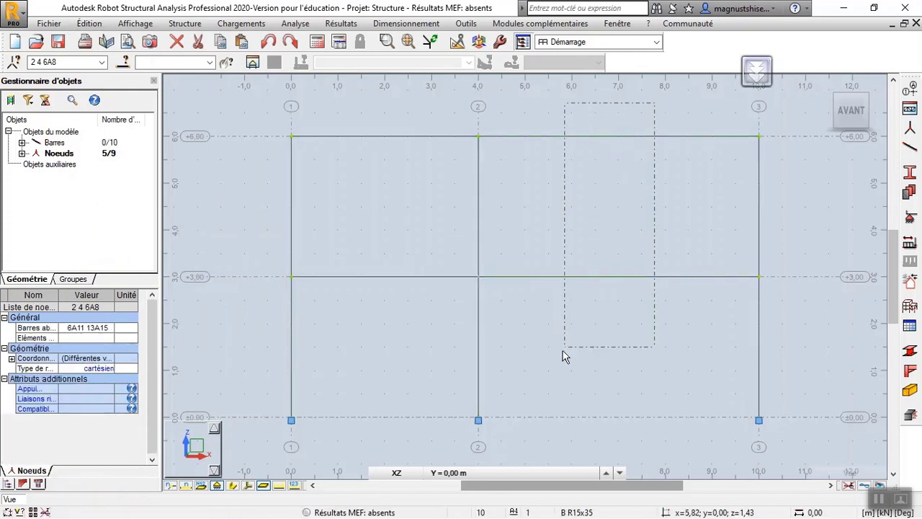
Step: Select the beam segments in both spans at levels +3.00 and +6.00 and set their structural element to Poutre
{"action": "left_click_drag", "start_coordinate": [431, 107], "coordinate": [364, 332], "text": "ctrl"}
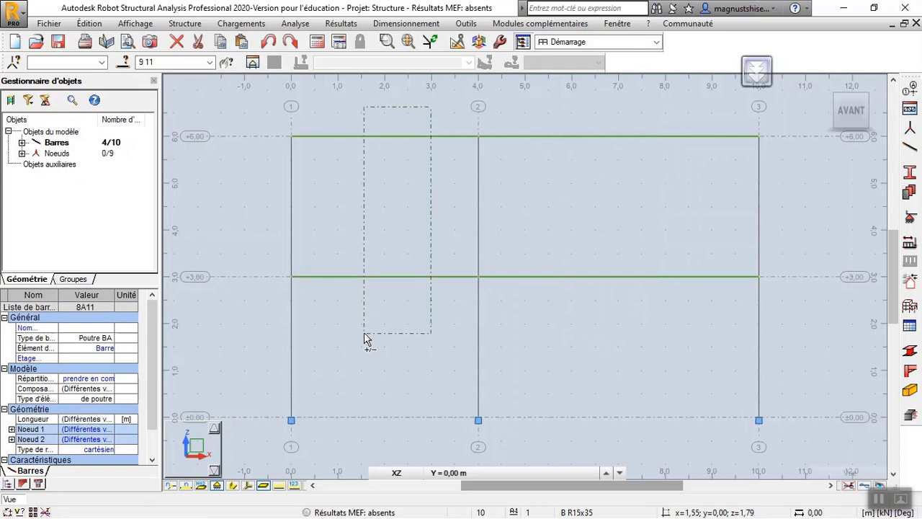
{"action": "left_click", "coordinate": [107, 349]}
{"action": "left_click", "coordinate": [107, 349]}
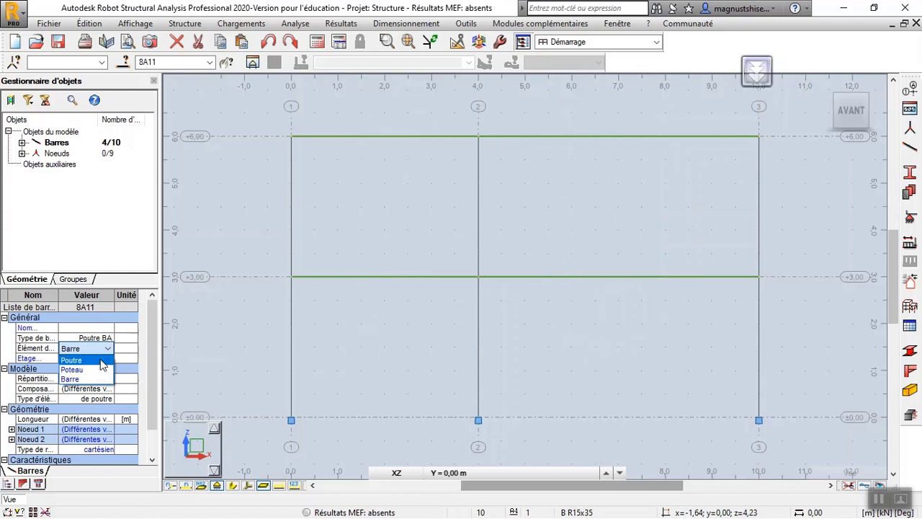
{"action": "left_click", "coordinate": [101, 360]}
{"action": "left_click", "coordinate": [256, 320]}
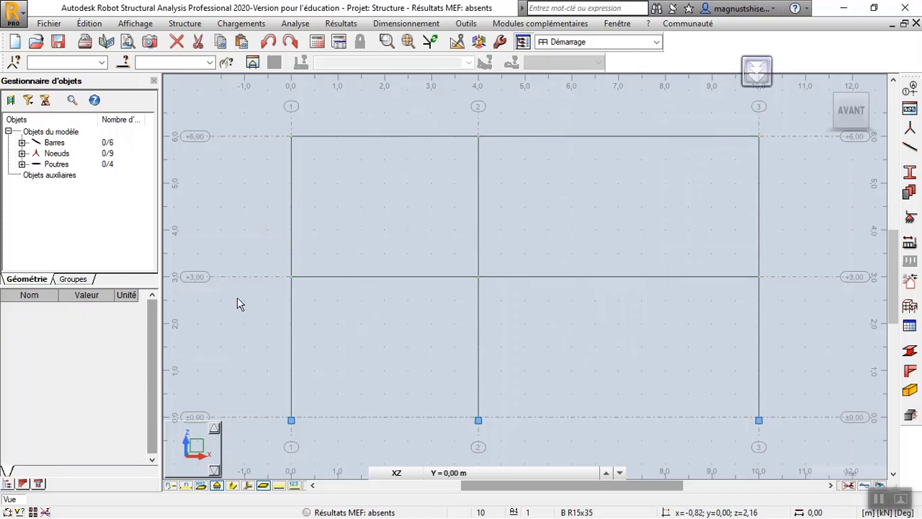
Step: Select all the remaining objects in the Barres group and set their structural element to Poteau
{"action": "left_click", "coordinate": [54, 144]}
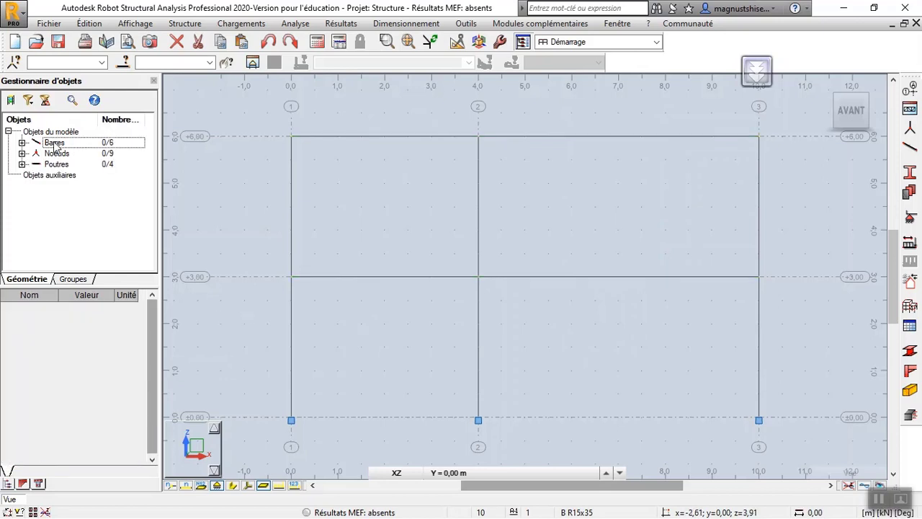
{"action": "right_click", "coordinate": [55, 143]}
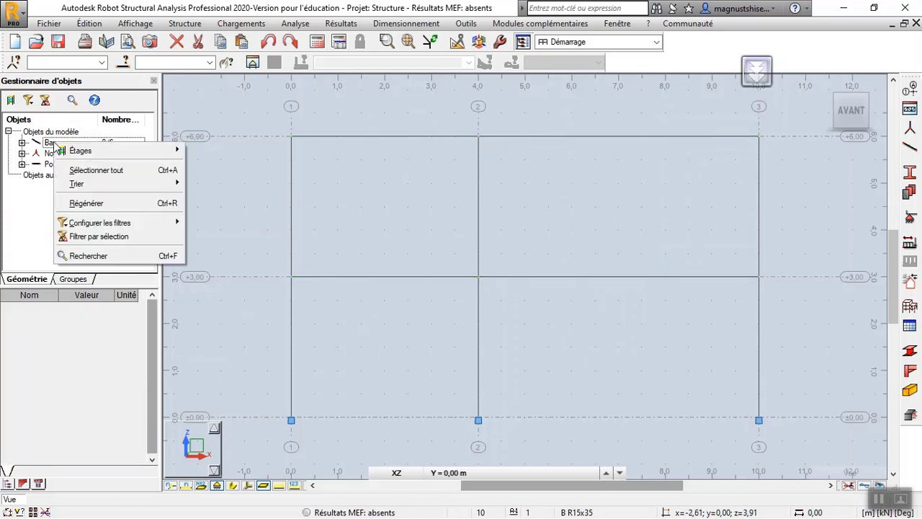
{"action": "left_click", "coordinate": [107, 173]}
{"action": "left_click", "coordinate": [114, 348]}
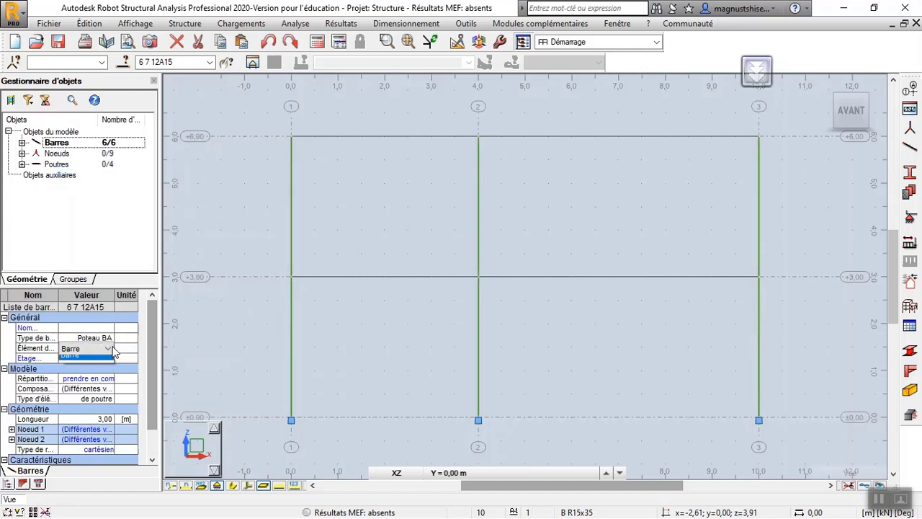
{"action": "left_click", "coordinate": [108, 348]}
{"action": "left_click", "coordinate": [98, 370]}
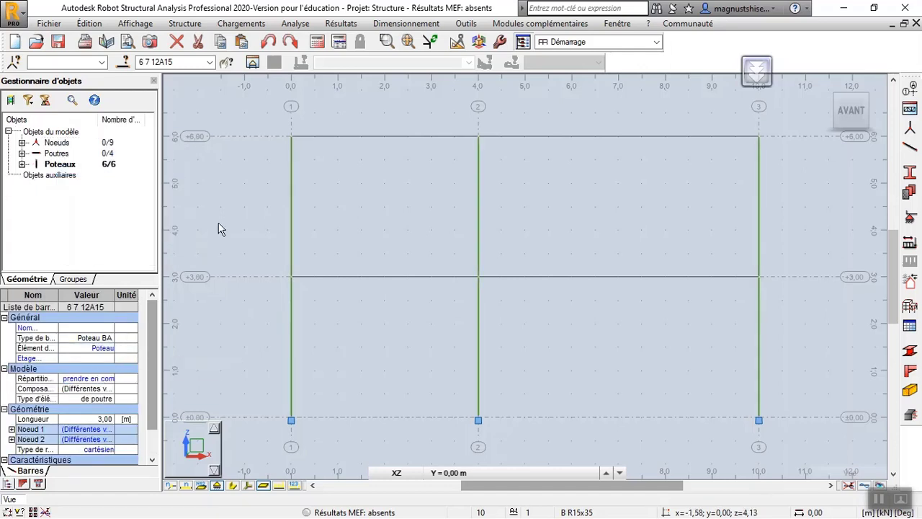
{"action": "left_click", "coordinate": [238, 212]}
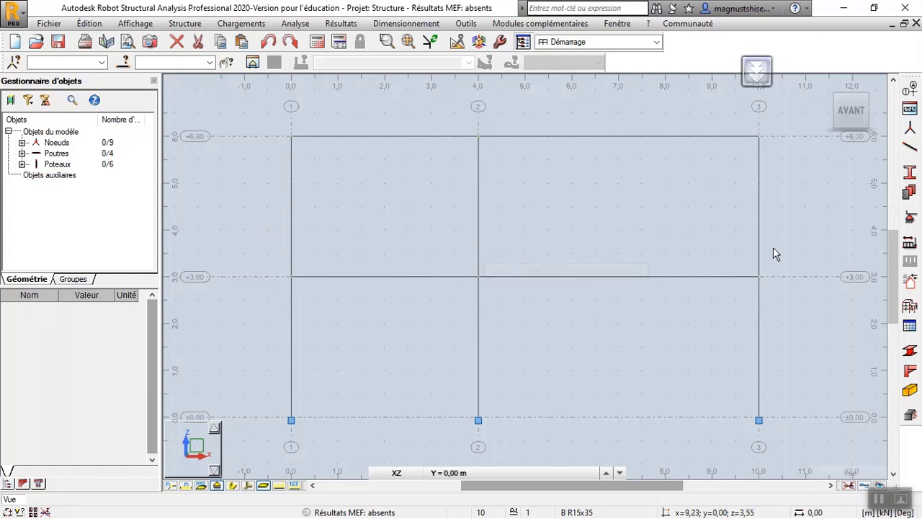
Step: Add load case 1 named POIDS PROPRE with permanente nature and poids propre sub-nature
{"action": "left_click", "coordinate": [910, 242]}
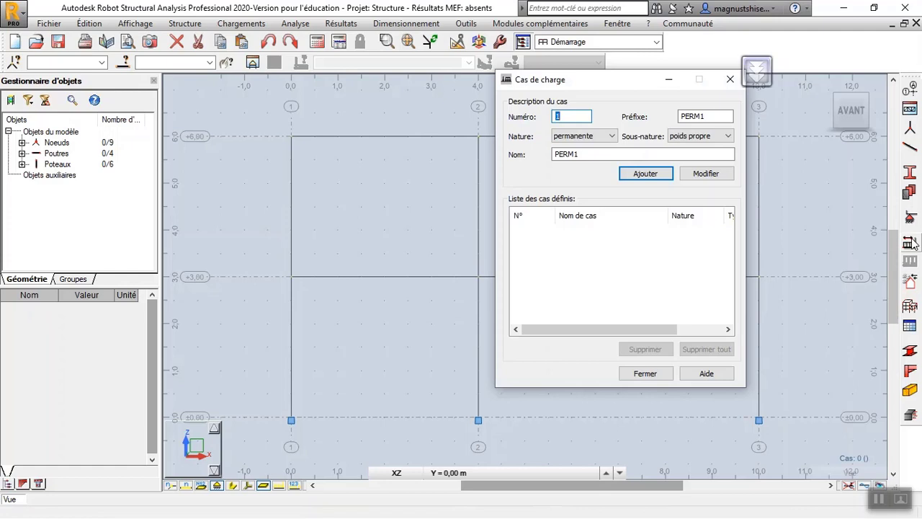
{"action": "double_click", "coordinate": [607, 154]}
{"action": "type", "text": "POIDS PROPRE"}
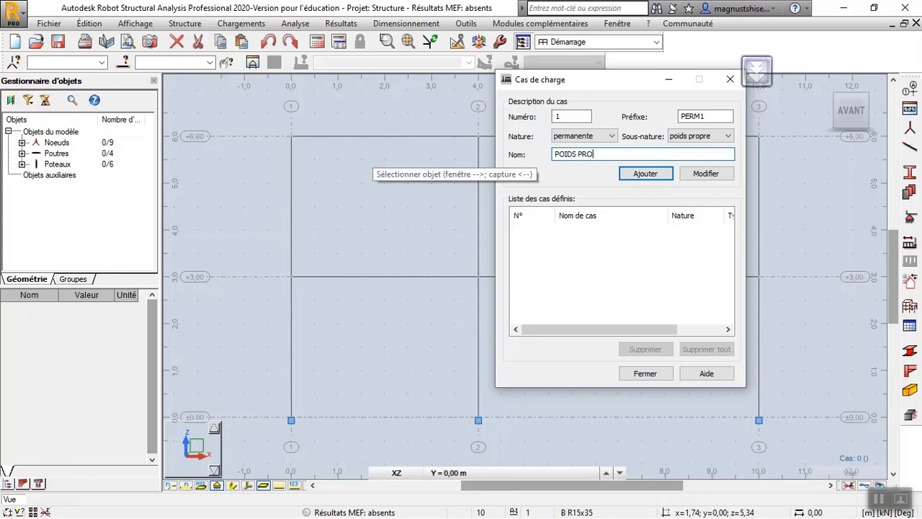
{"action": "left_click", "coordinate": [633, 175]}
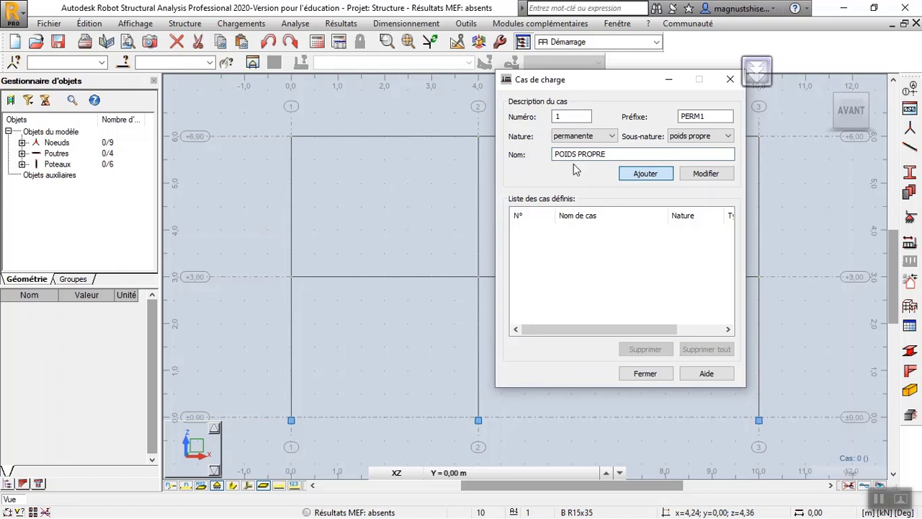
Step: Add load case 2 named TASSEMENT DIFF with permanente nature, close the case definition and start defining its loads
{"action": "left_click_drag", "start_coordinate": [606, 153], "coordinate": [466, 163]}
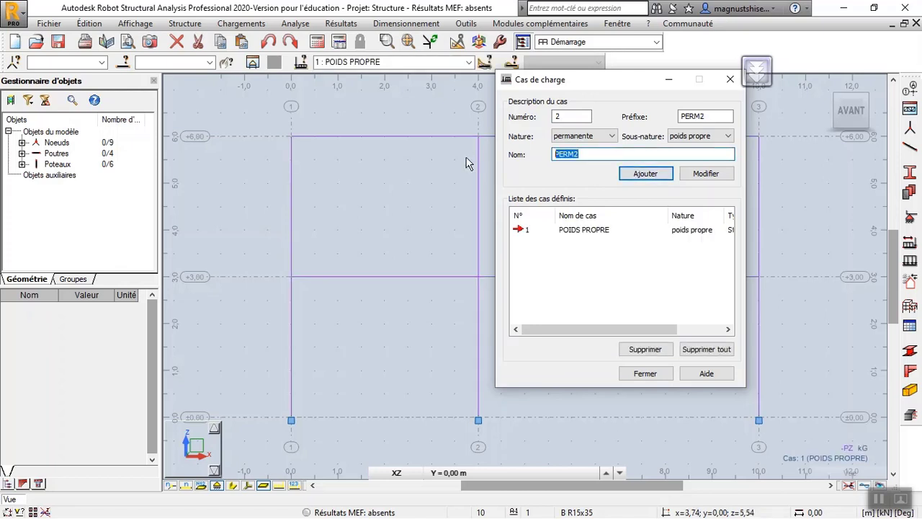
{"action": "type", "text": "TASSEMENT DIFF"}
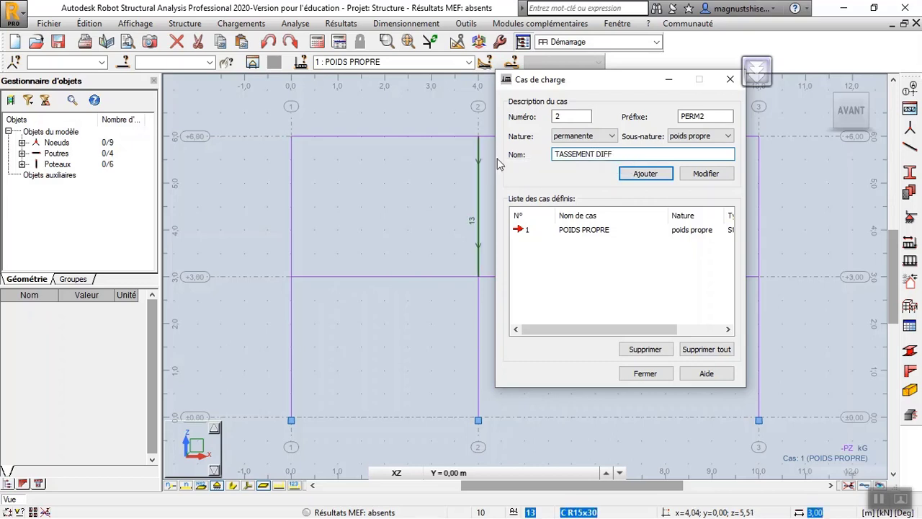
{"action": "key", "text": "Return"}
{"action": "left_click", "coordinate": [730, 79]}
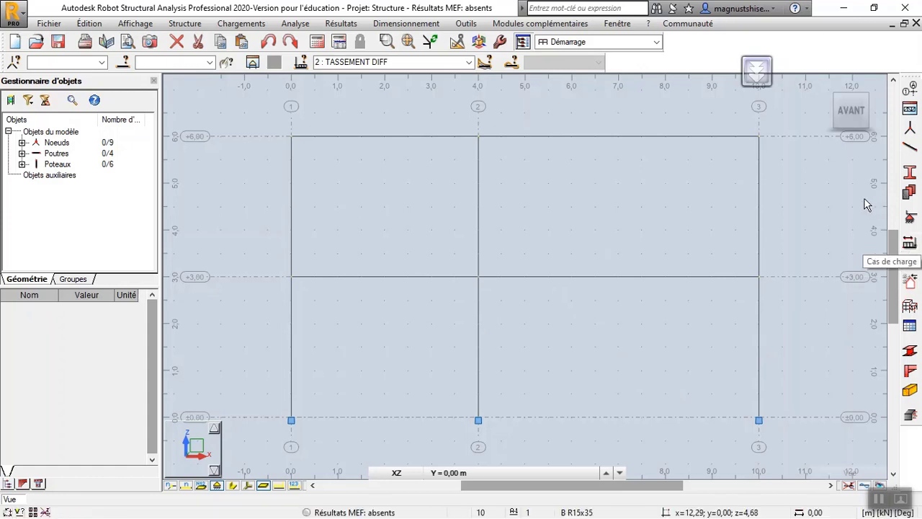
{"action": "left_click", "coordinate": [910, 261]}
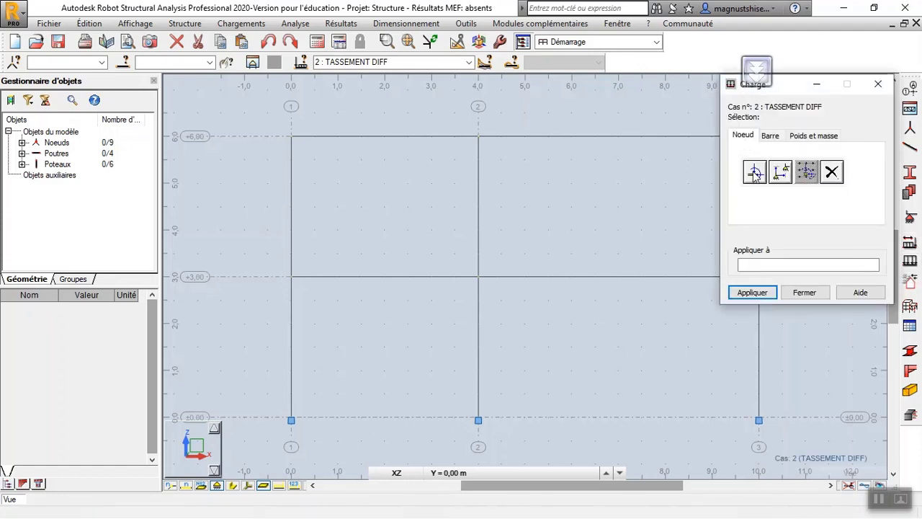
{"action": "left_click", "coordinate": [755, 171]}
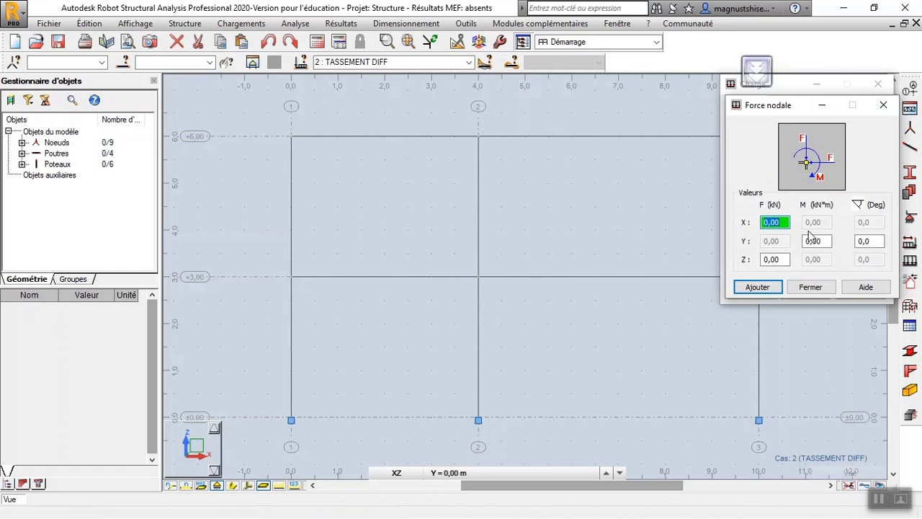
{"action": "left_click", "coordinate": [778, 260]}
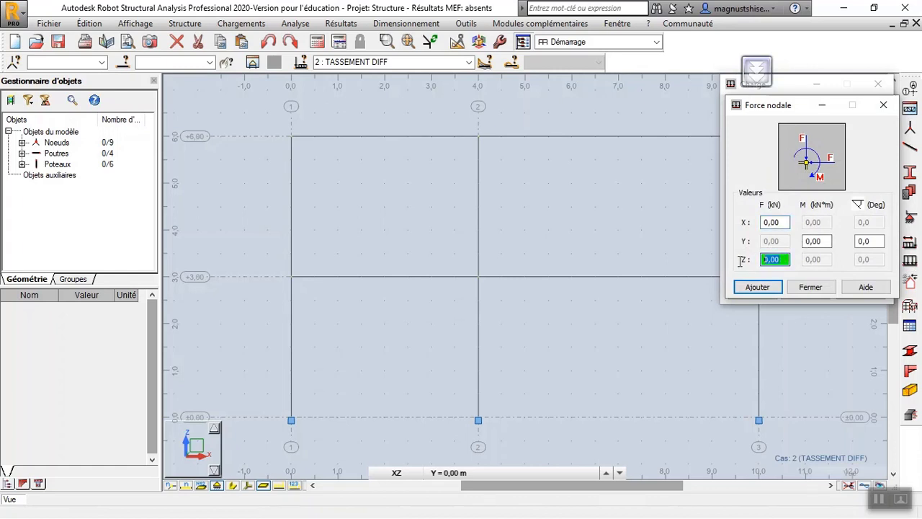
{"action": "left_click", "coordinate": [883, 105]}
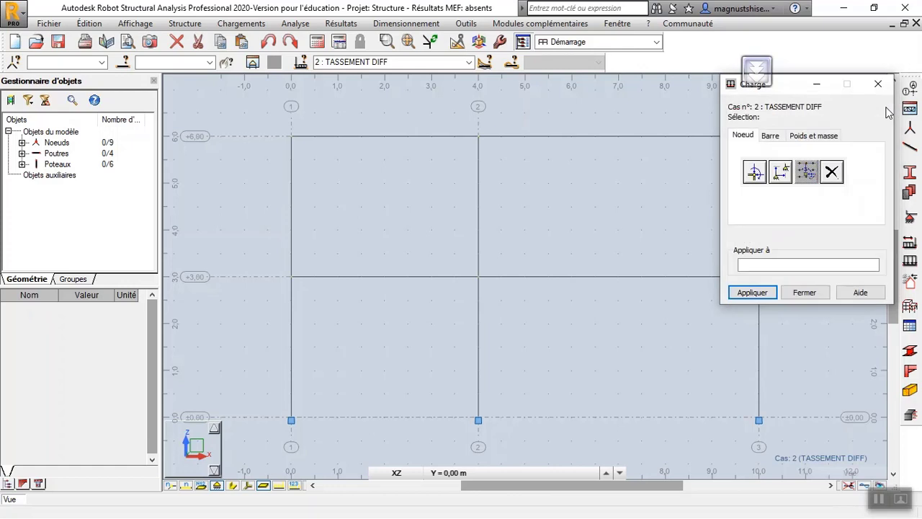
Step: Apply an imposed displacement of -2 cm in z to the base support node on axis 2 and finish load definition
{"action": "left_click", "coordinate": [782, 171]}
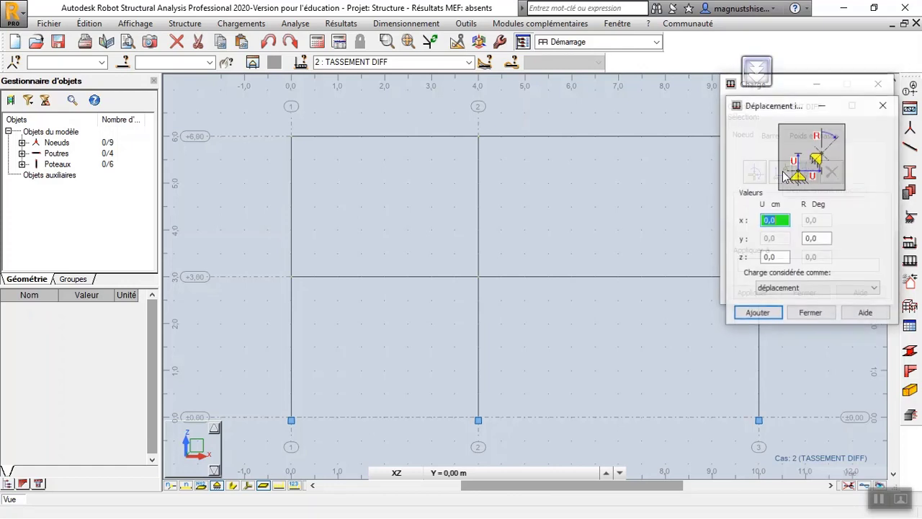
{"action": "left_click", "coordinate": [787, 260]}
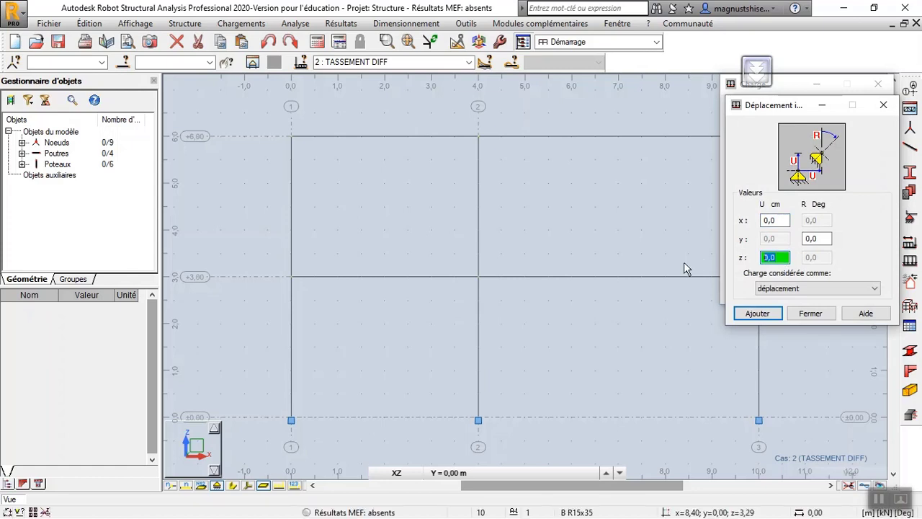
{"action": "type", "text": "-2"}
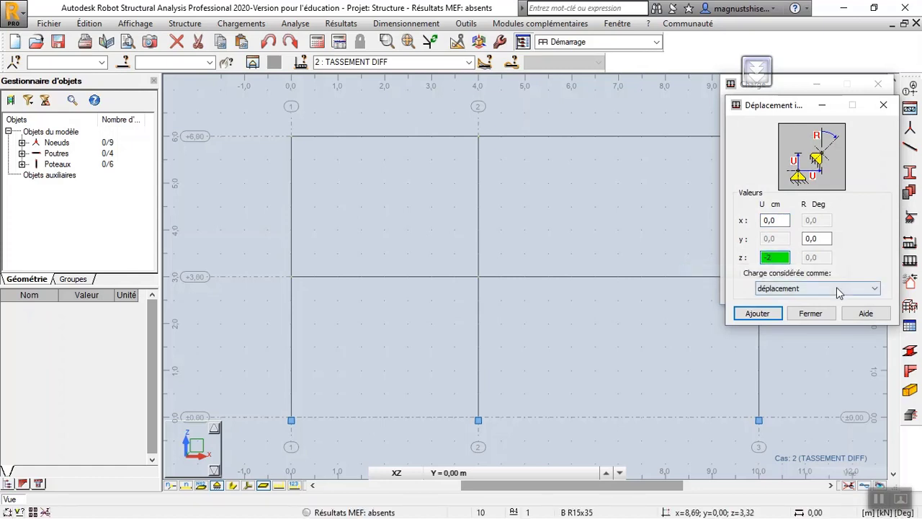
{"action": "left_click", "coordinate": [758, 314]}
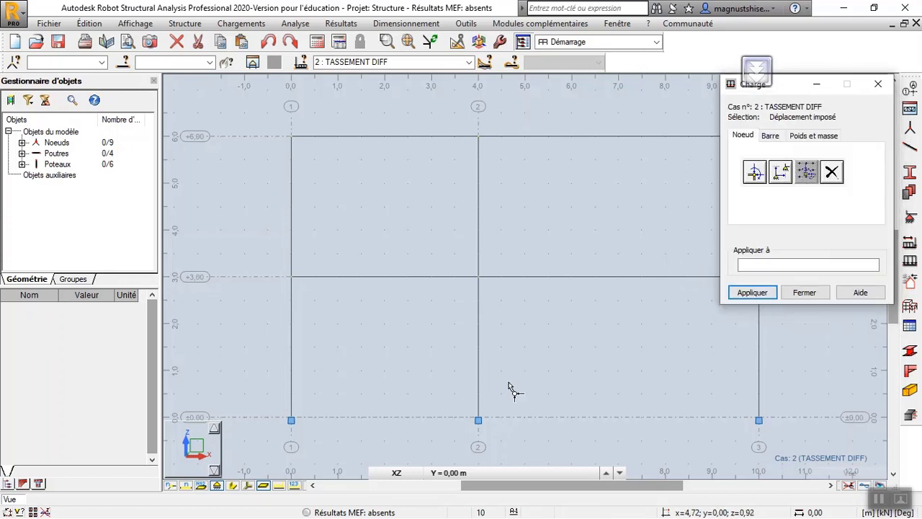
{"action": "left_click", "coordinate": [478, 419]}
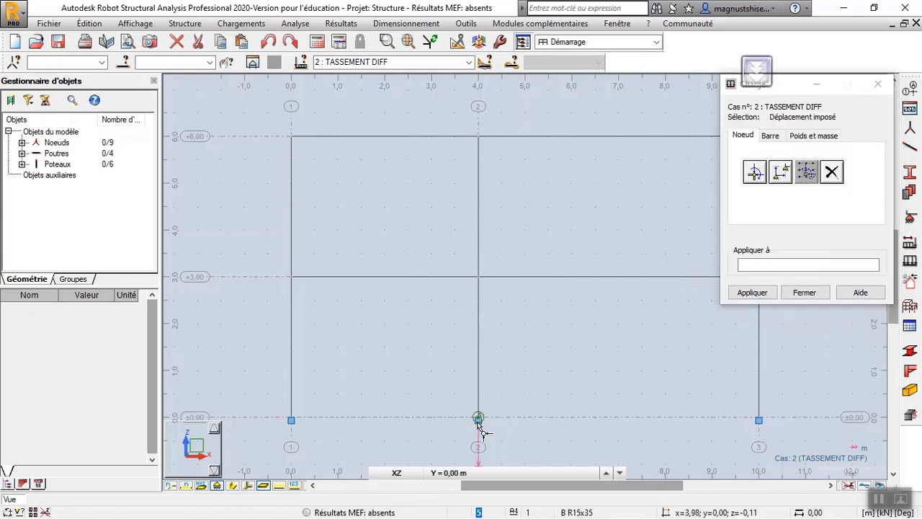
{"action": "left_click", "coordinate": [803, 294]}
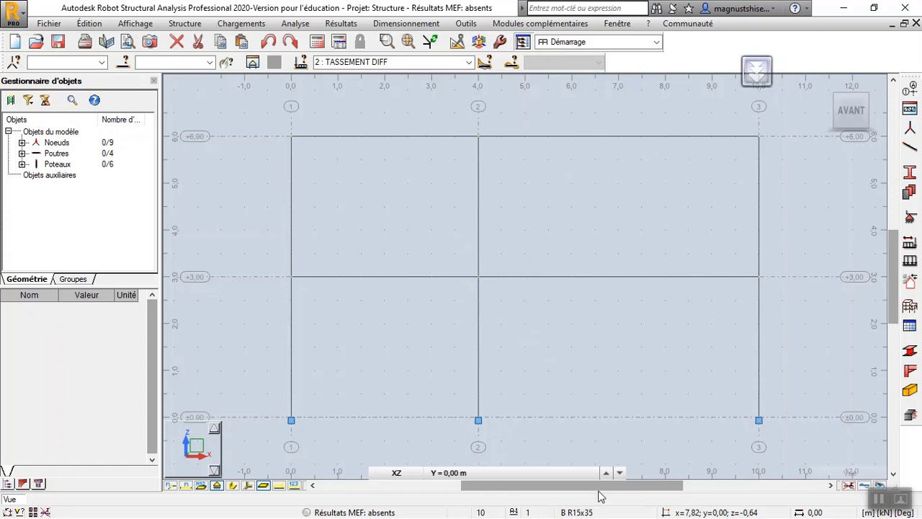
Step: Switch to the Word document REPRISE EN SOUS OEUVRE.docx
{"action": "key", "text": "alt+Tab"}
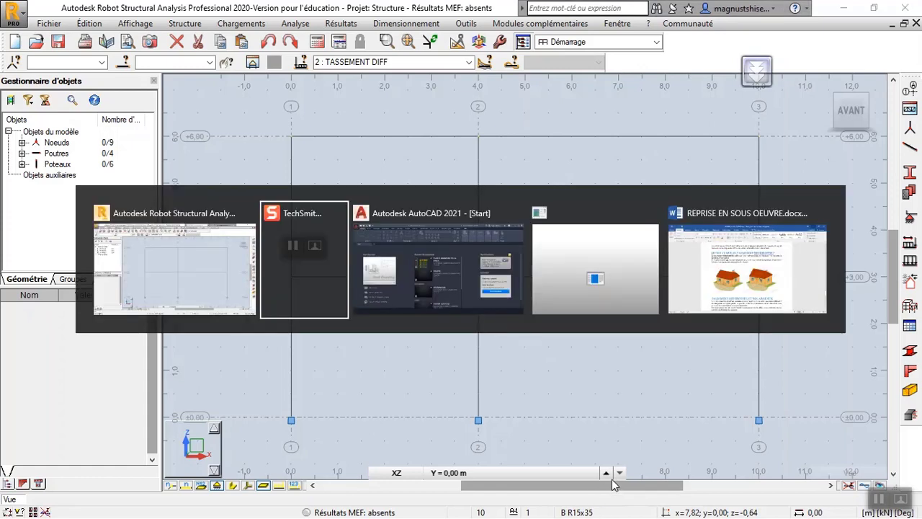
{"action": "key", "text": "alt+Tab"}
{"action": "key", "text": "alt+Tab"}
{"action": "key", "text": "alt+Tab"}
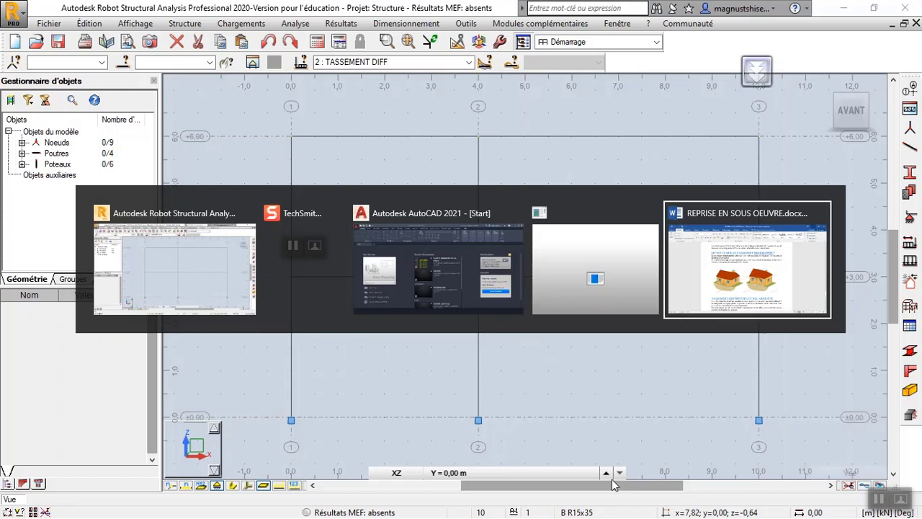
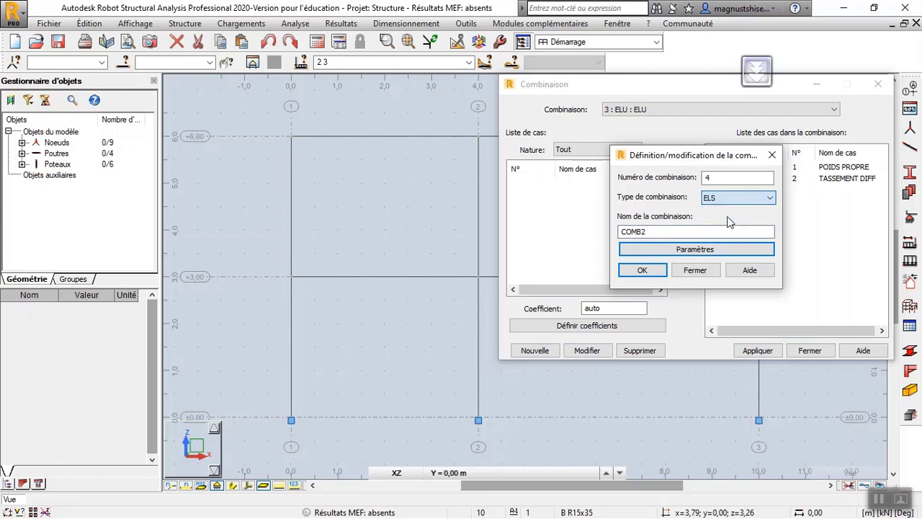
Step: Create the ELS combination named ELS from POIDS PROPRE and TASSEMENT DIFF with coefficients of 1.00, excluding ELU, and close the combination definition
{"action": "type", "text": "ELS"}
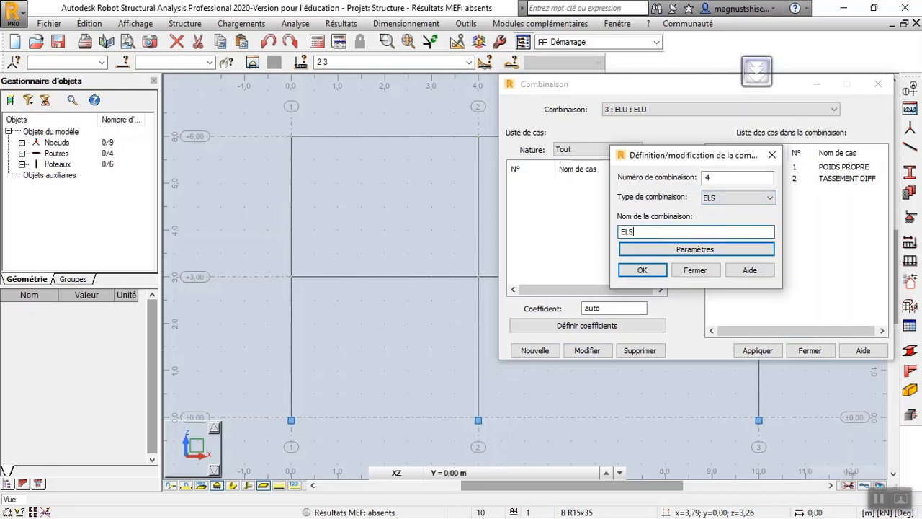
{"action": "left_click", "coordinate": [627, 274]}
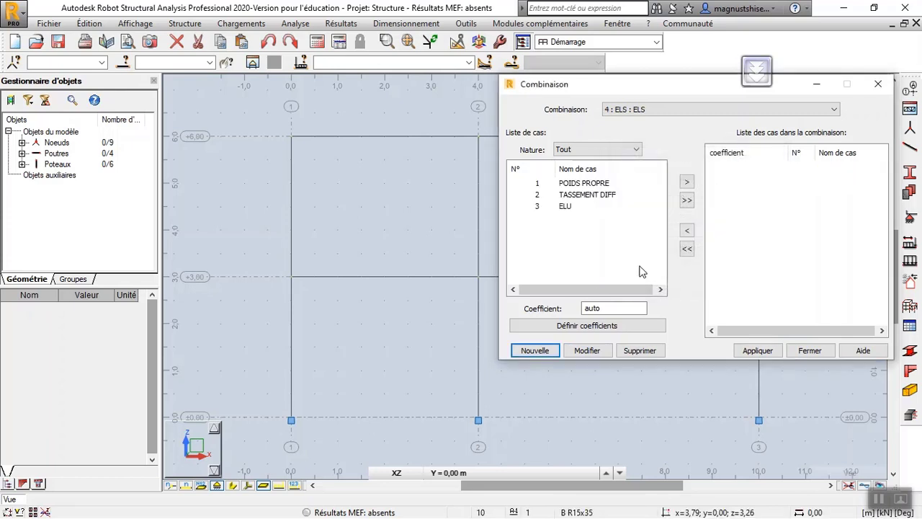
{"action": "left_click", "coordinate": [686, 199]}
{"action": "left_click", "coordinate": [747, 190]}
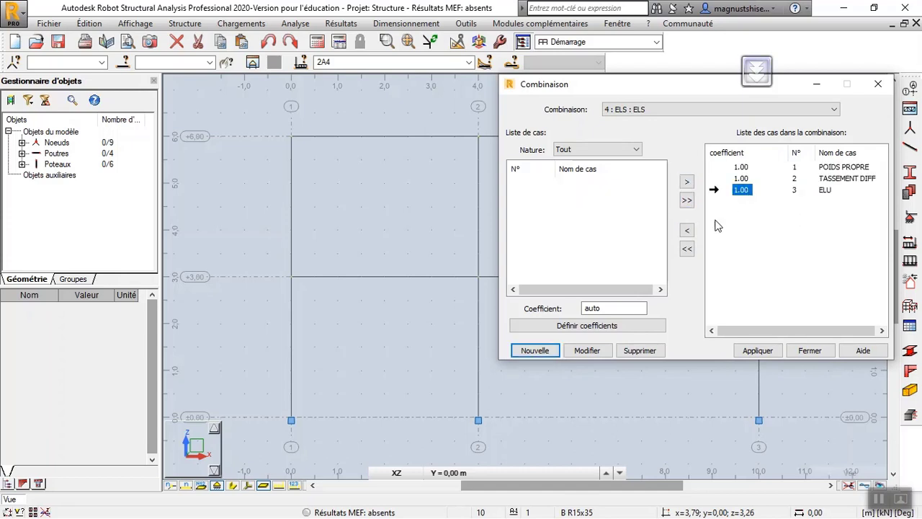
{"action": "left_click", "coordinate": [687, 230]}
{"action": "left_click", "coordinate": [754, 350]}
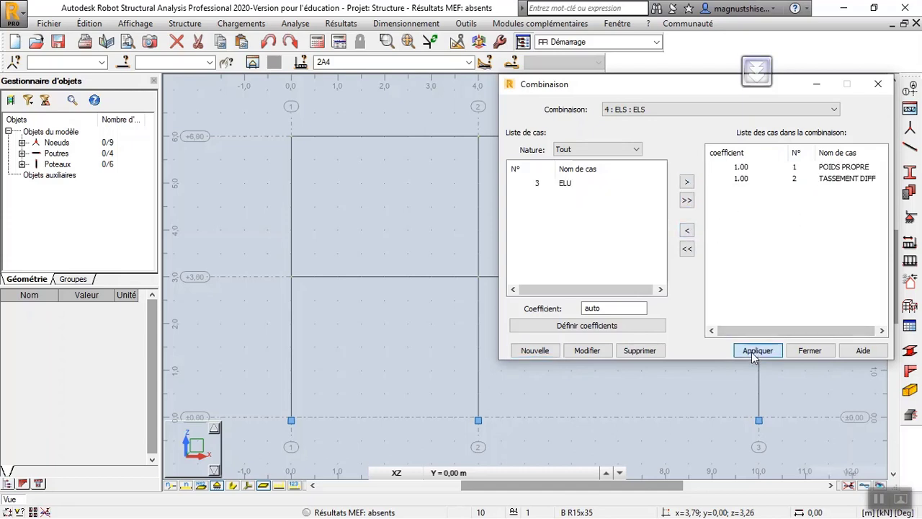
{"action": "left_click", "coordinate": [808, 350]}
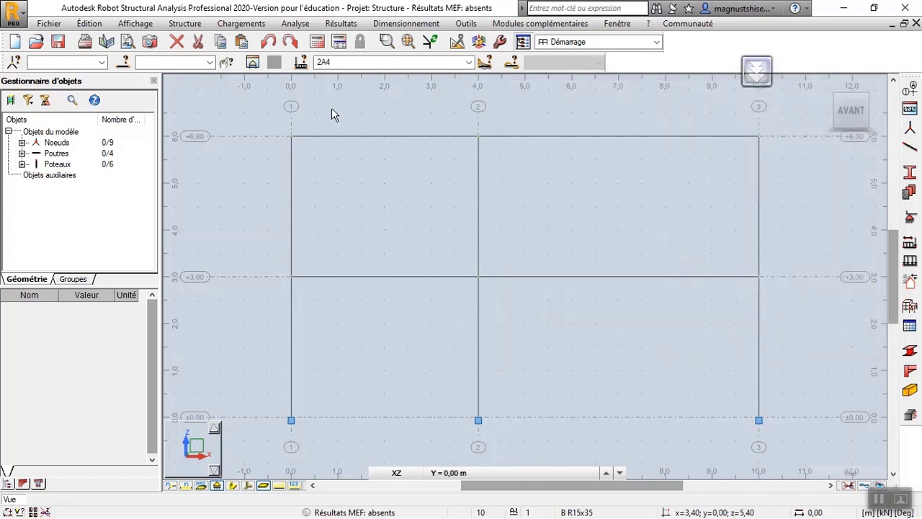
Step: Run the structural analysis and display the normalized My bending moment diagram on the bars for TASSEMENT DIFF
{"action": "left_click", "coordinate": [317, 41]}
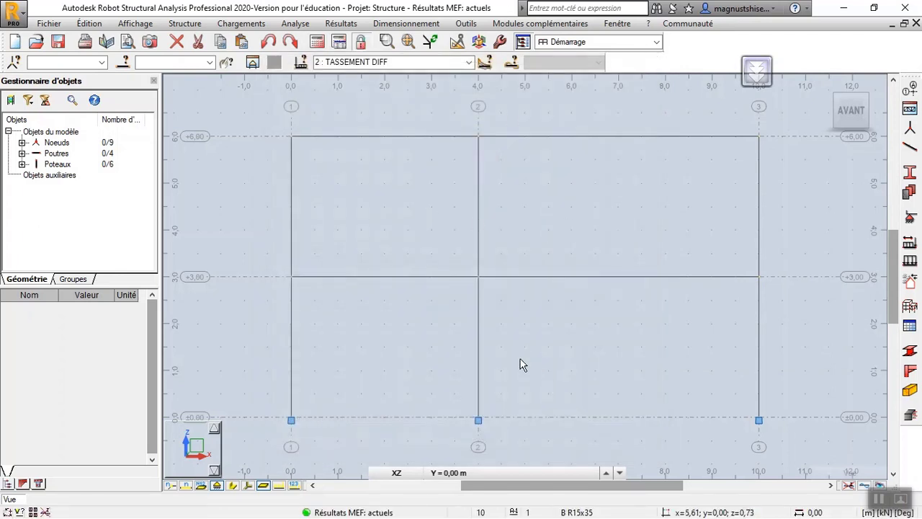
{"action": "left_click", "coordinate": [341, 23]}
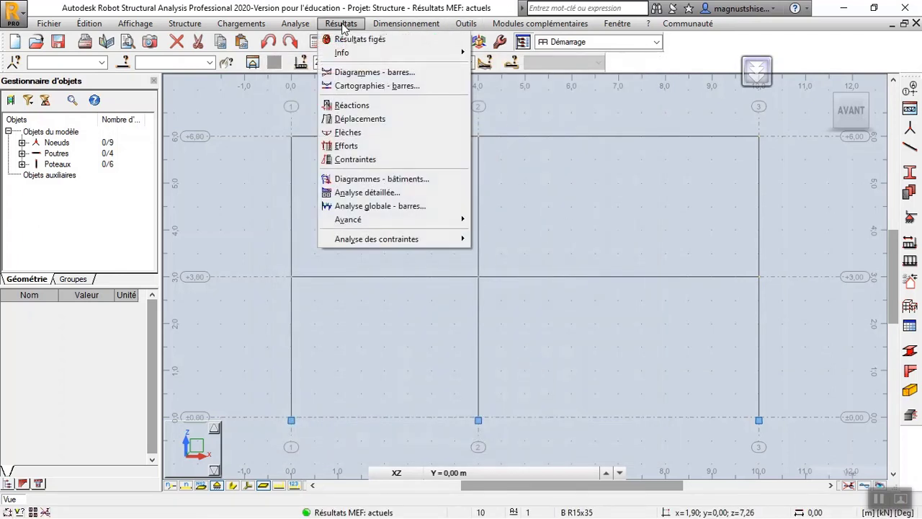
{"action": "left_click", "coordinate": [367, 72]}
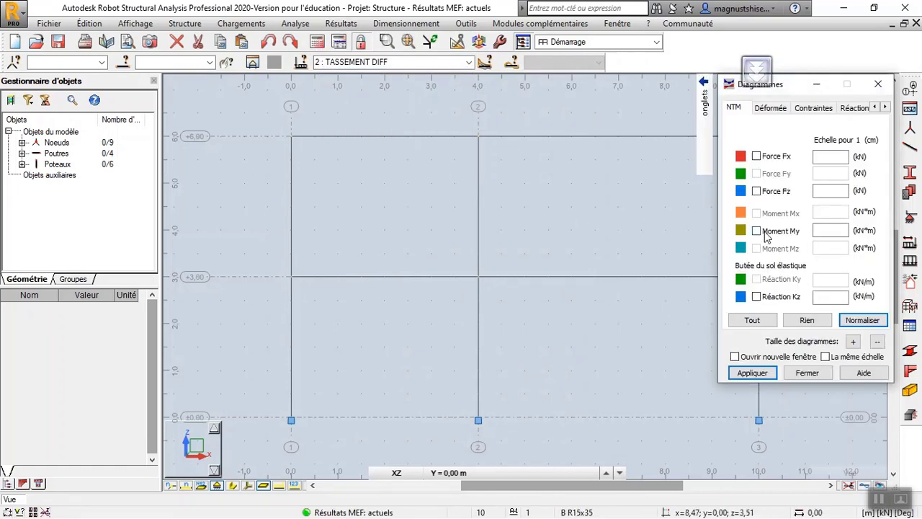
{"action": "left_click", "coordinate": [864, 321]}
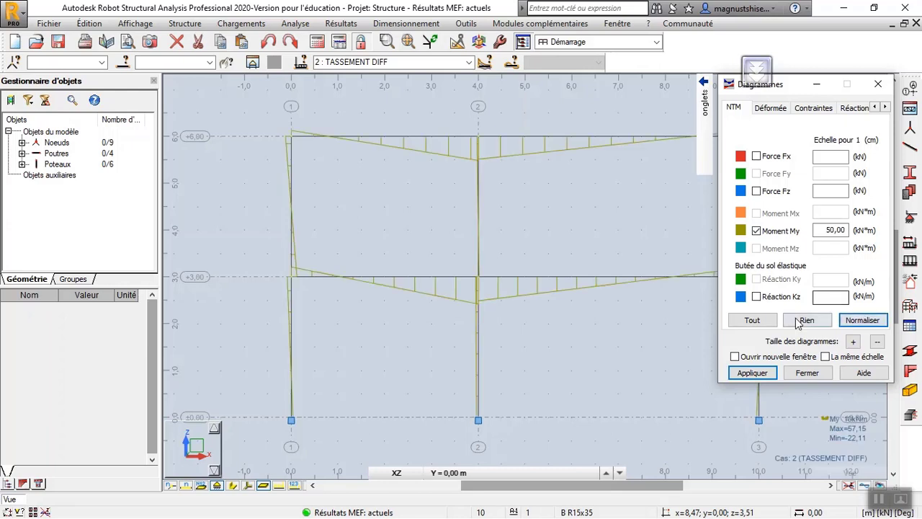
Step: Label the diagrams with descriptions of global extremes, differentiate positive and negative values, and uncover the whole frame
{"action": "mouse_move", "coordinate": [706, 160]}
{"action": "left_click", "coordinate": [695, 208]}
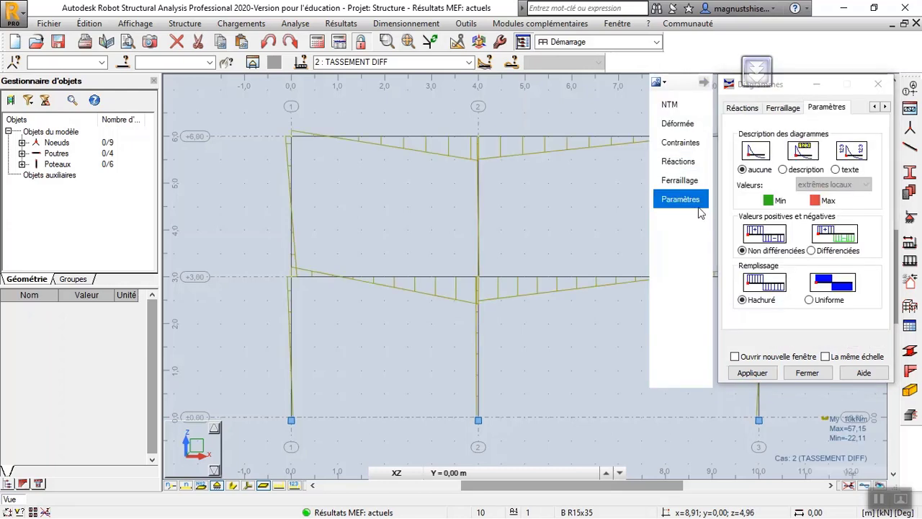
{"action": "left_click", "coordinate": [783, 170]}
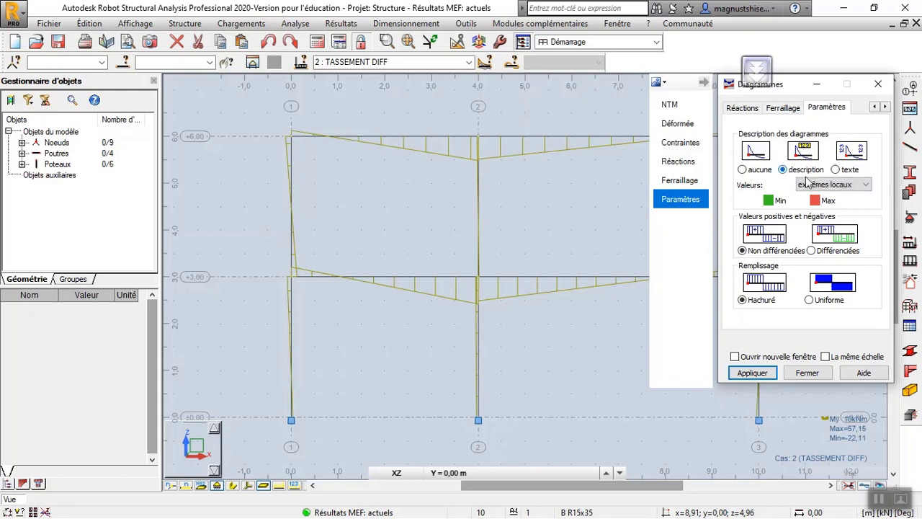
{"action": "left_click", "coordinate": [818, 185]}
{"action": "left_click", "coordinate": [817, 214]}
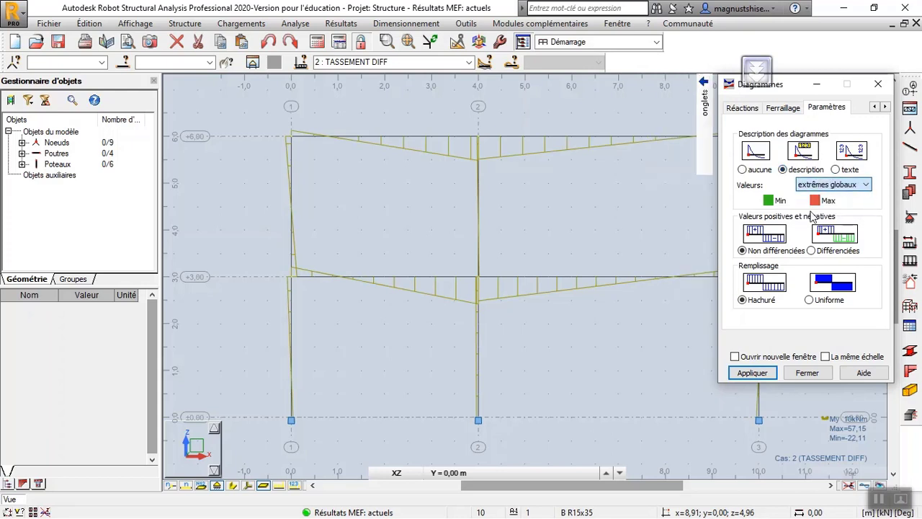
{"action": "left_click", "coordinate": [814, 252]}
{"action": "left_click", "coordinate": [765, 373]}
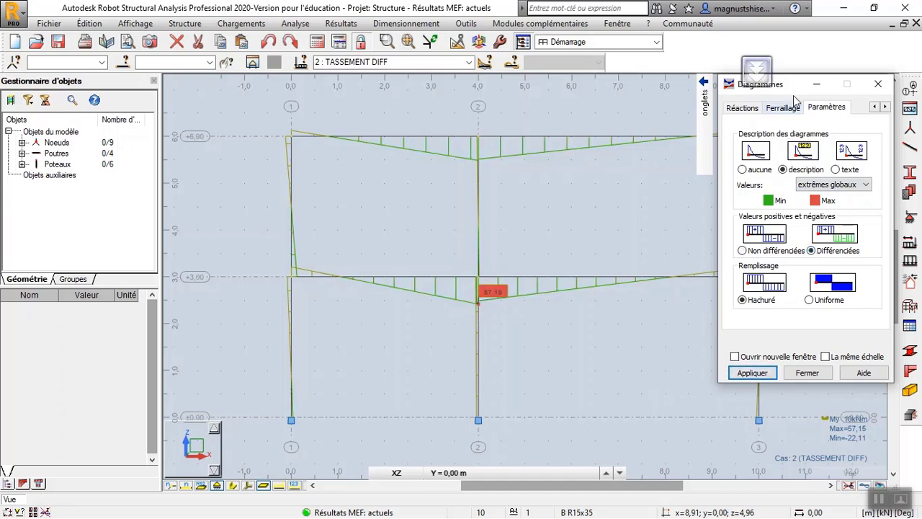
{"action": "left_click_drag", "start_coordinate": [793, 90], "coordinate": [132, 75]}
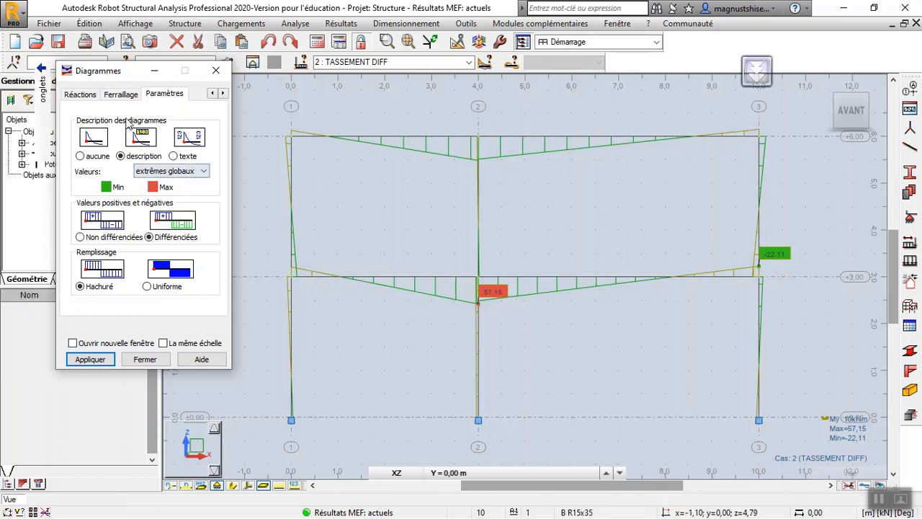
Step: Replace the My moment diagram with the normalized axial force Fx diagram for TASSEMENT DIFF
{"action": "mouse_move", "coordinate": [44, 110]}
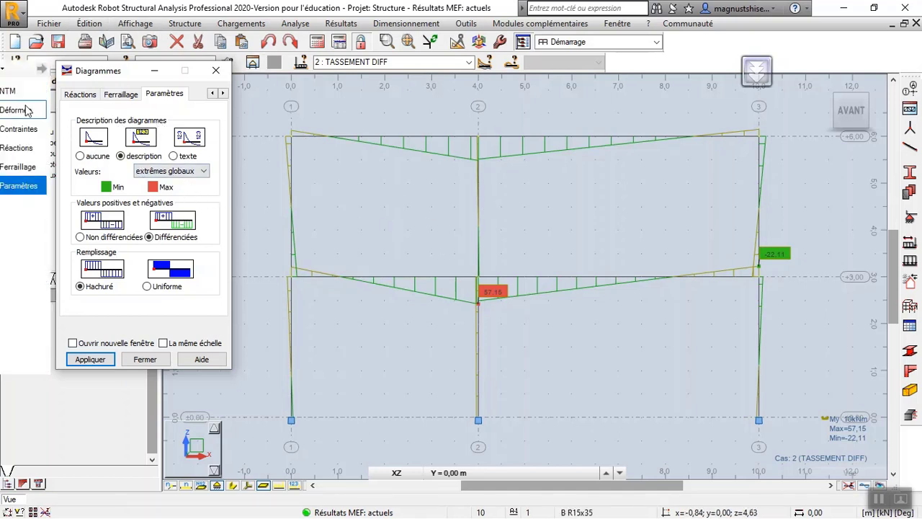
{"action": "left_click", "coordinate": [23, 95]}
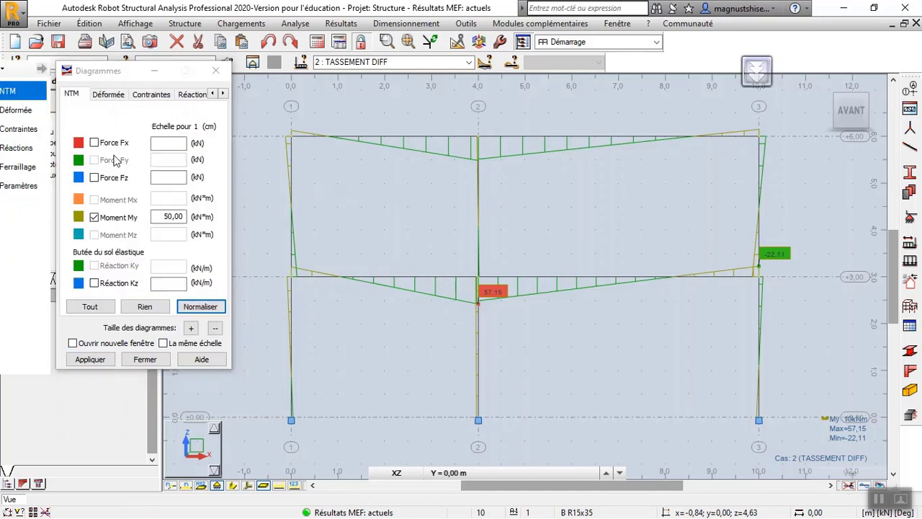
{"action": "left_click", "coordinate": [94, 217]}
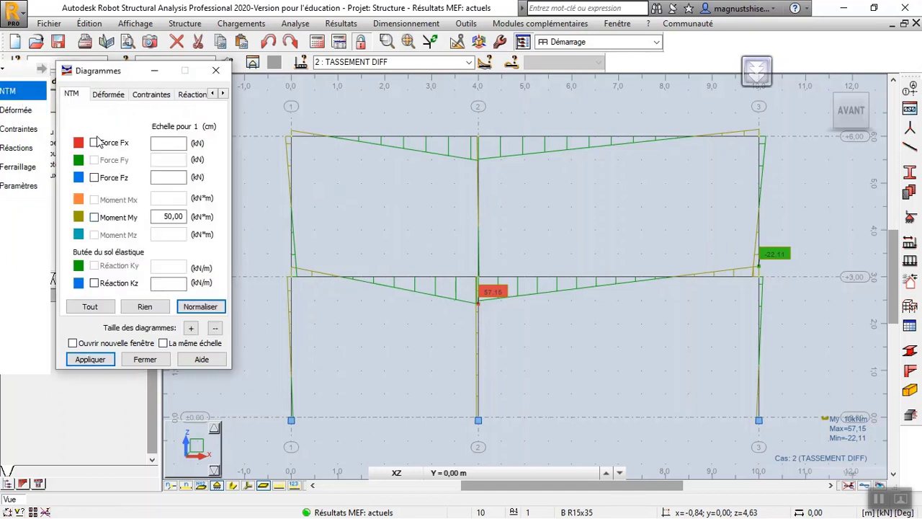
{"action": "left_click", "coordinate": [94, 144]}
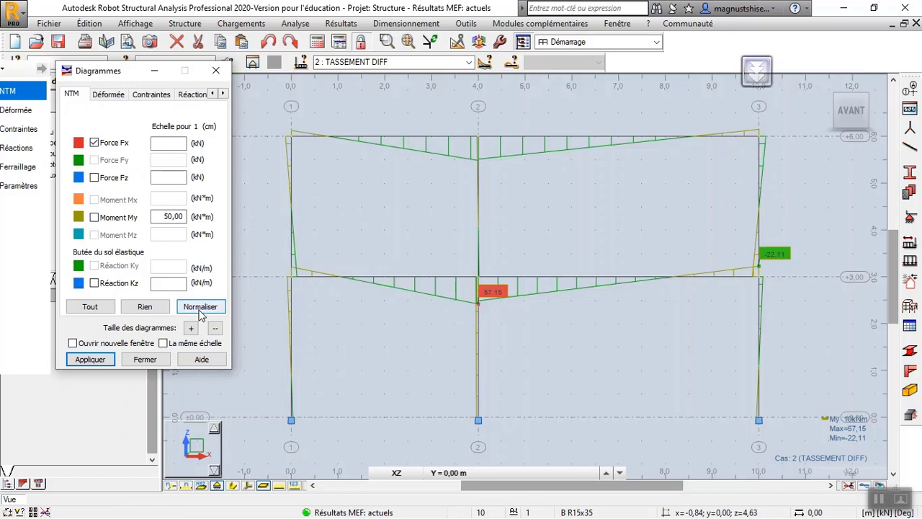
{"action": "left_click", "coordinate": [200, 306]}
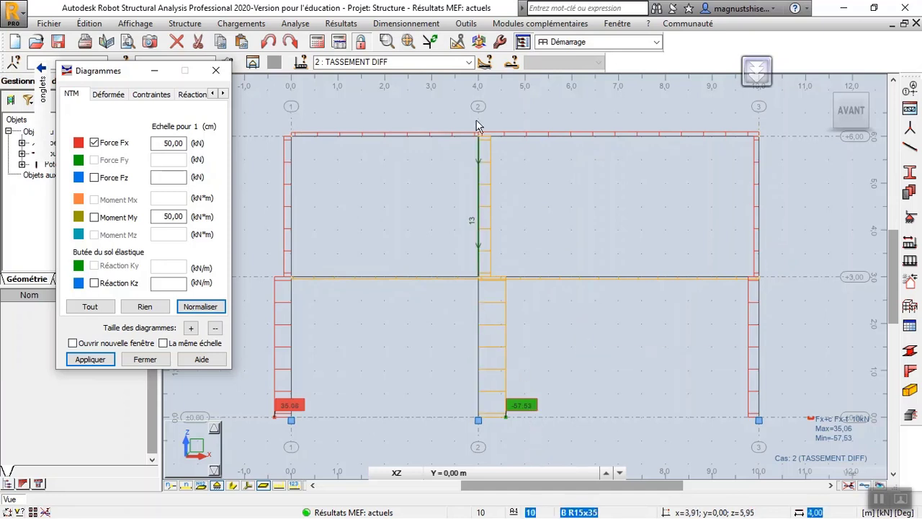
Step: Switch the results to the ELU combination and view its Fx diagram, followed by its normalized My moment diagram
{"action": "left_click", "coordinate": [470, 63]}
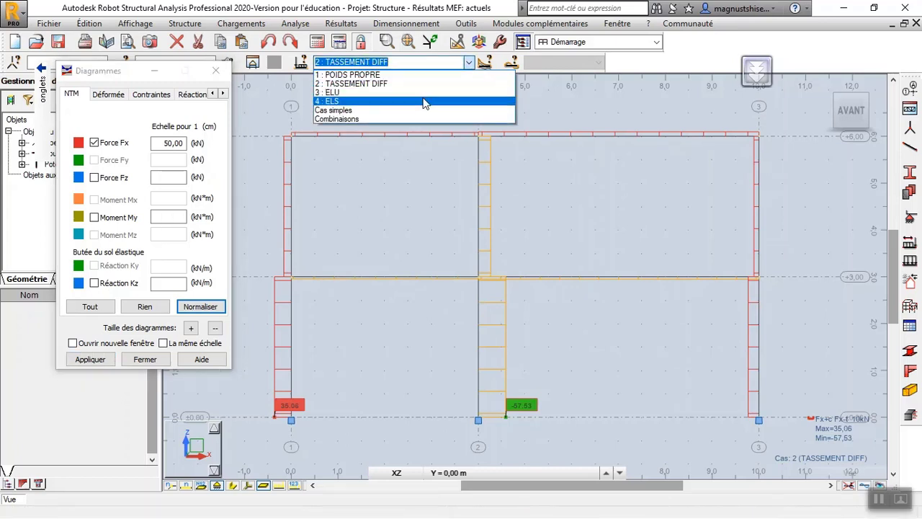
{"action": "left_click", "coordinate": [430, 93]}
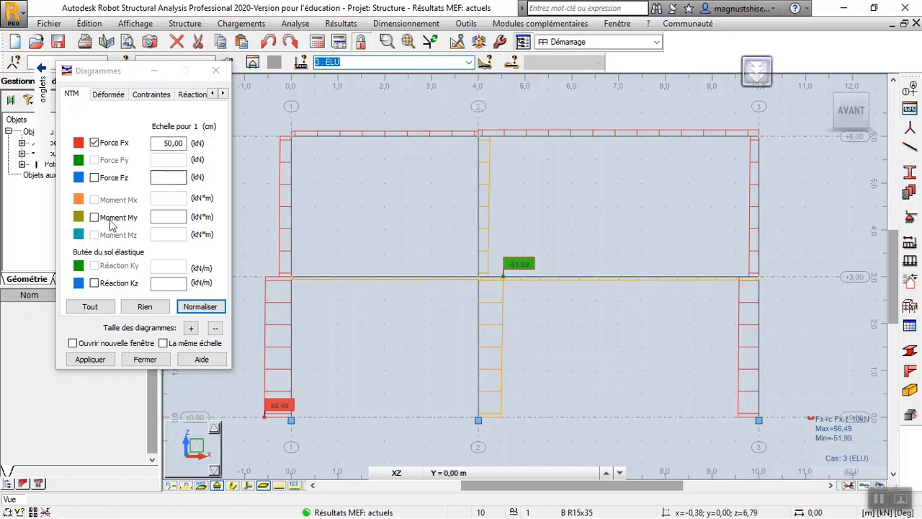
{"action": "left_click", "coordinate": [94, 218]}
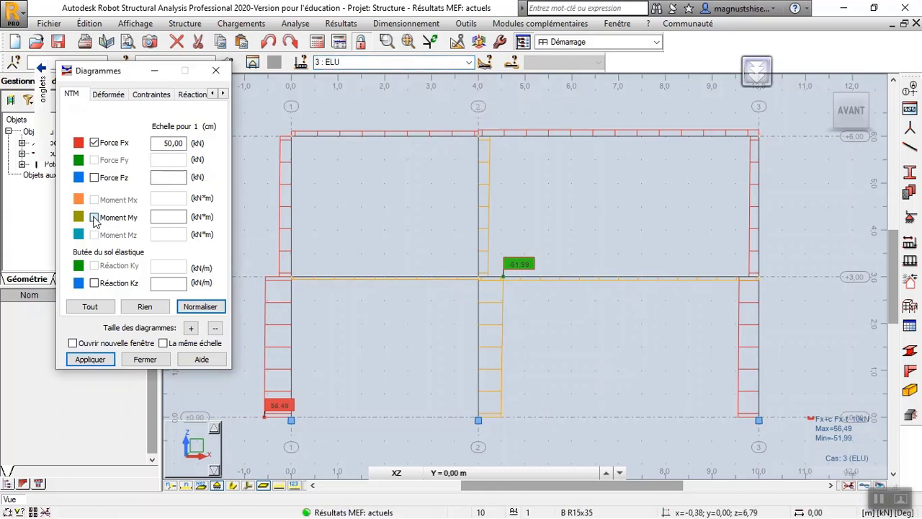
{"action": "left_click", "coordinate": [94, 143]}
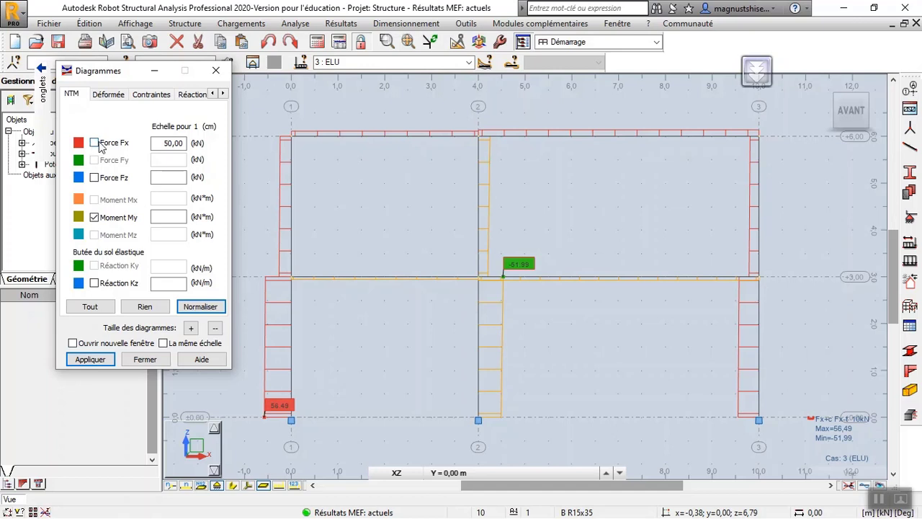
{"action": "left_click", "coordinate": [202, 307]}
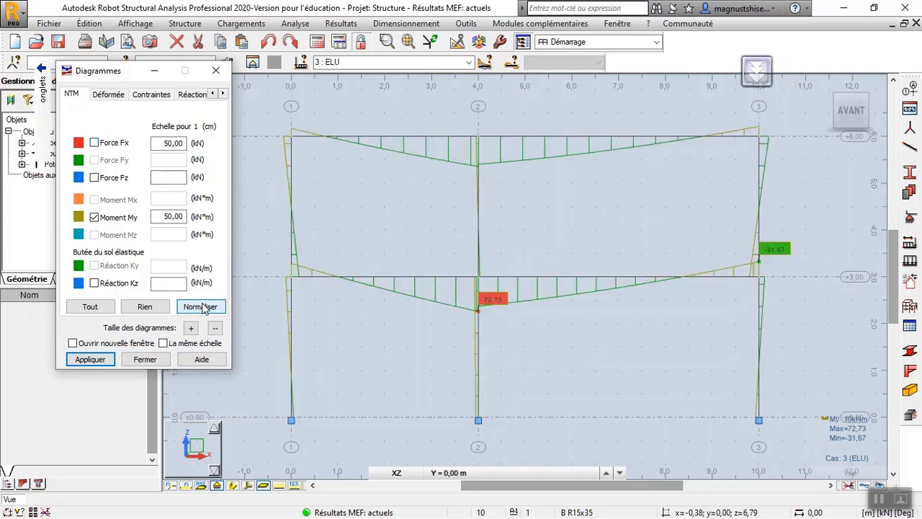
Step: View the My moment diagram for the ELS combination and close the diagram settings
{"action": "left_click", "coordinate": [469, 64]}
{"action": "left_click", "coordinate": [469, 64]}
{"action": "left_click", "coordinate": [423, 100]}
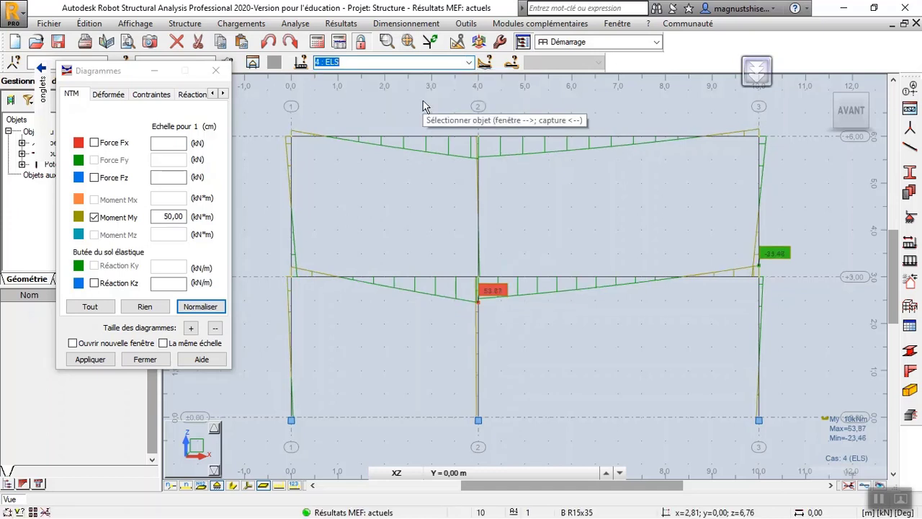
{"action": "left_click", "coordinate": [94, 218]}
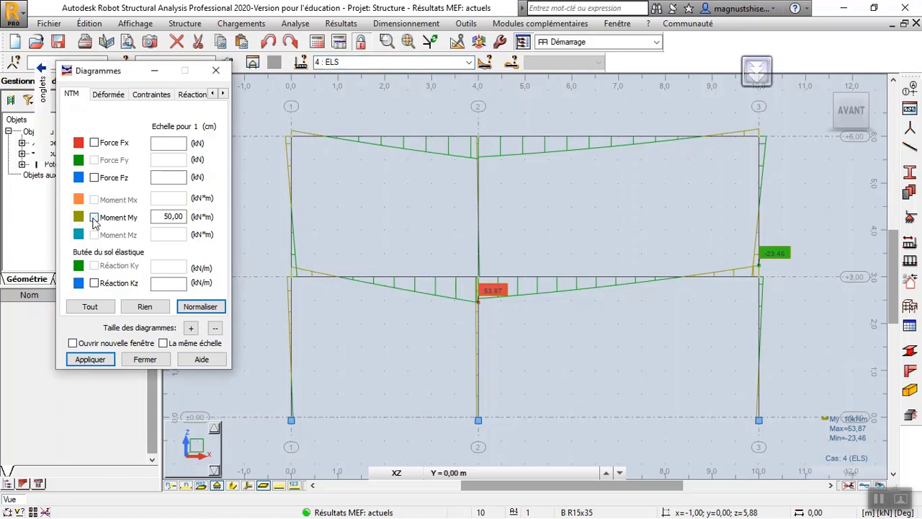
{"action": "left_click", "coordinate": [215, 70]}
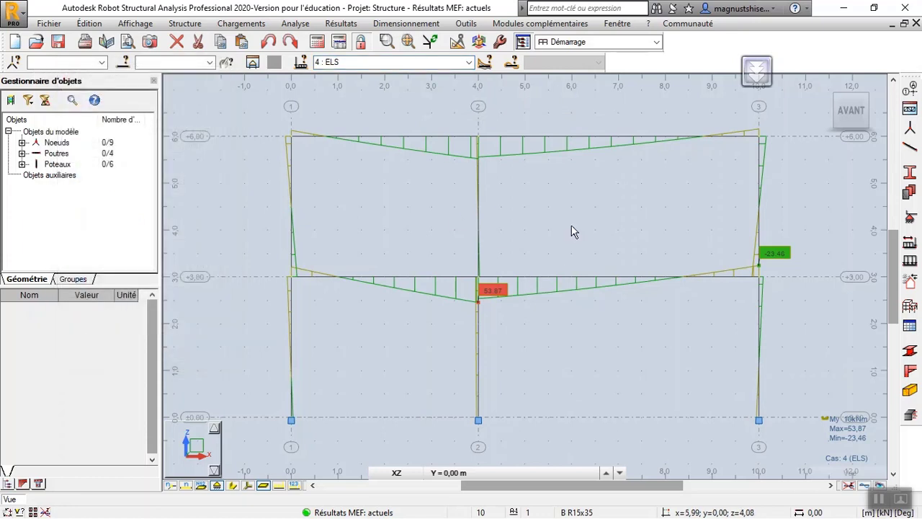
Step: Load the ground-floor column on axis 2 into reinforced concrete column design using the simple load cases POIDS PROPRE and TASSEMENT DIFF
{"action": "left_click", "coordinate": [481, 378]}
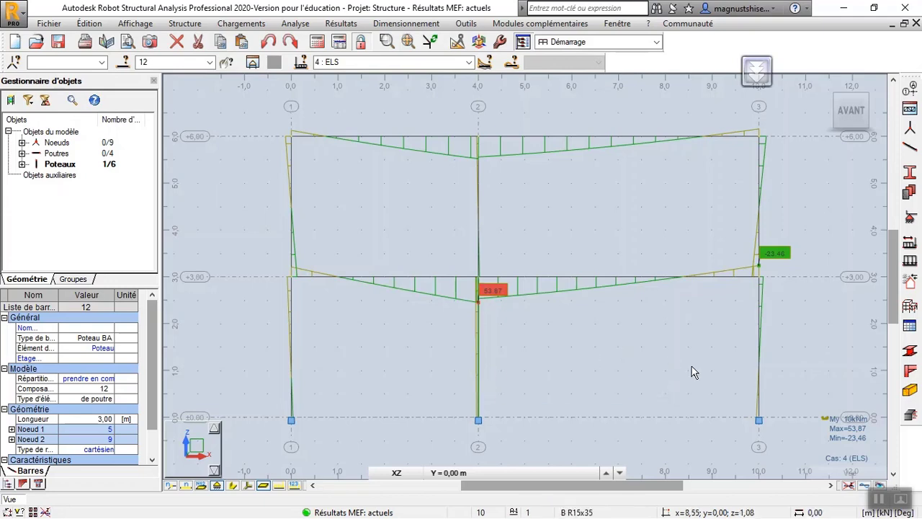
{"action": "left_click", "coordinate": [910, 416]}
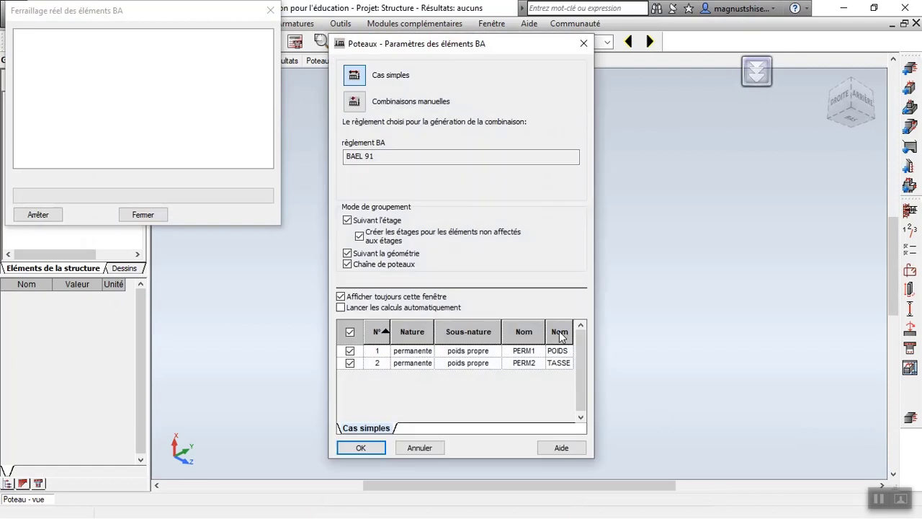
{"action": "left_click", "coordinate": [375, 447]}
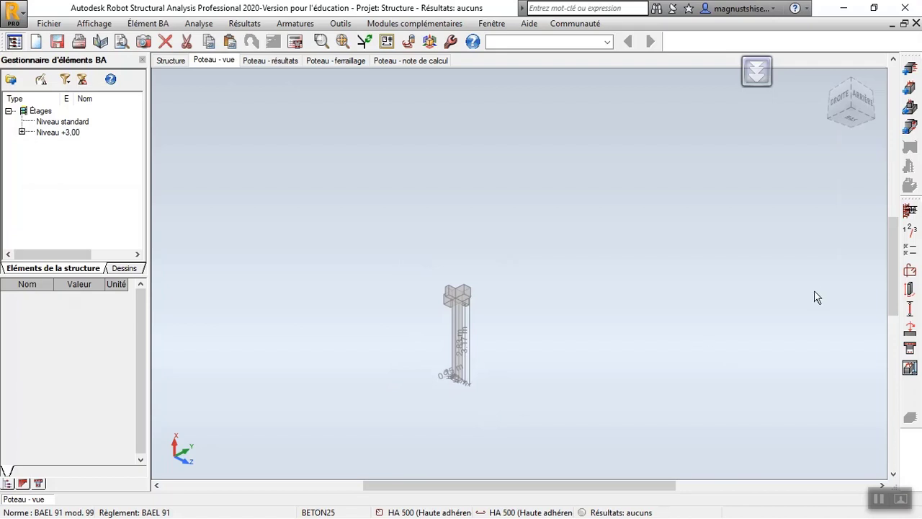
Step: In the column's calculation options, set the concrete cover to 2.0 cm and exclude the 6, 8 and 10 mm longitudinal bars
{"action": "left_click", "coordinate": [914, 250]}
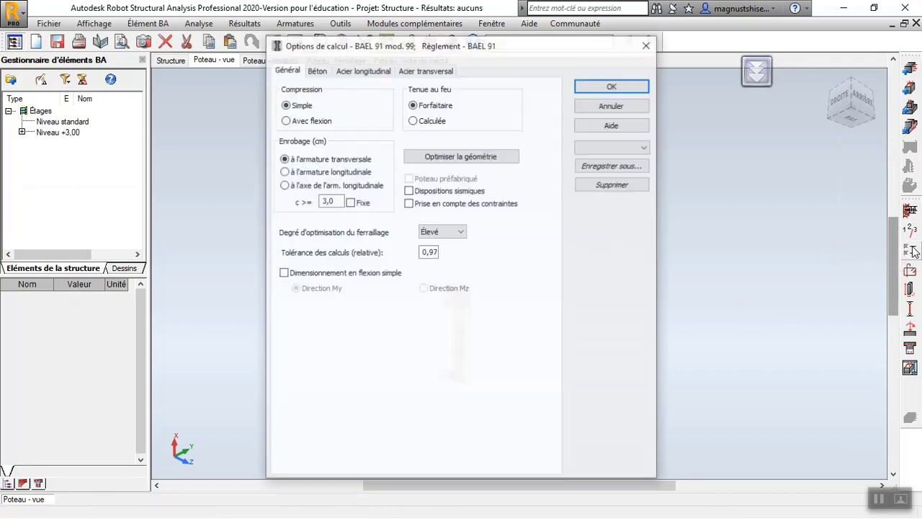
{"action": "double_click", "coordinate": [325, 200]}
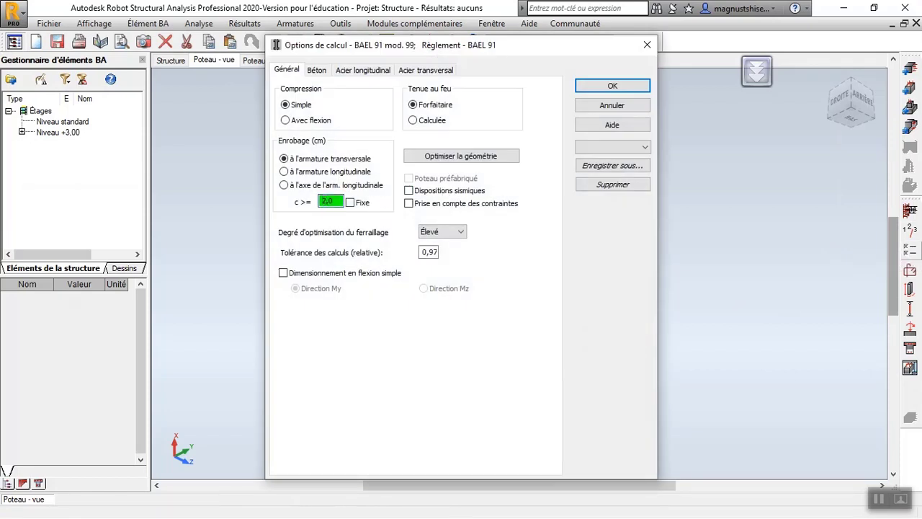
{"action": "left_click", "coordinate": [319, 74]}
{"action": "left_click", "coordinate": [349, 75]}
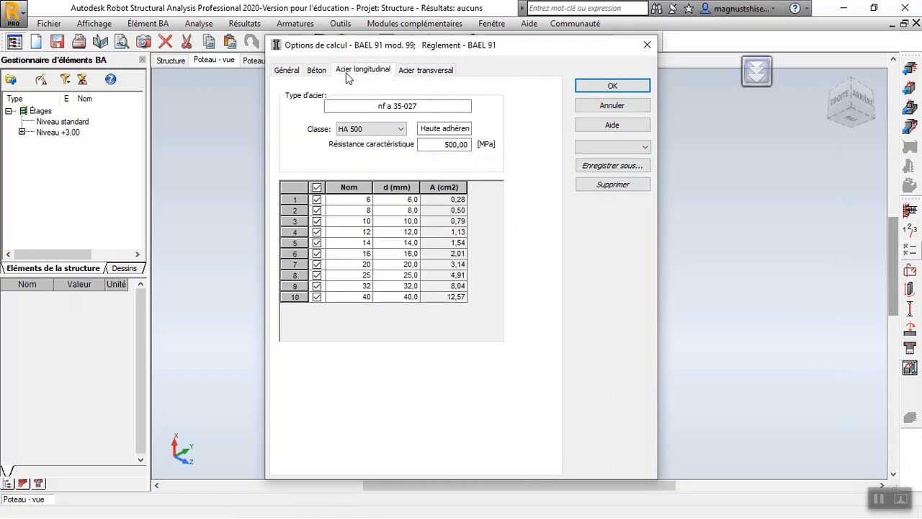
{"action": "left_click", "coordinate": [316, 199]}
{"action": "left_click", "coordinate": [317, 211]}
{"action": "left_click", "coordinate": [317, 222]}
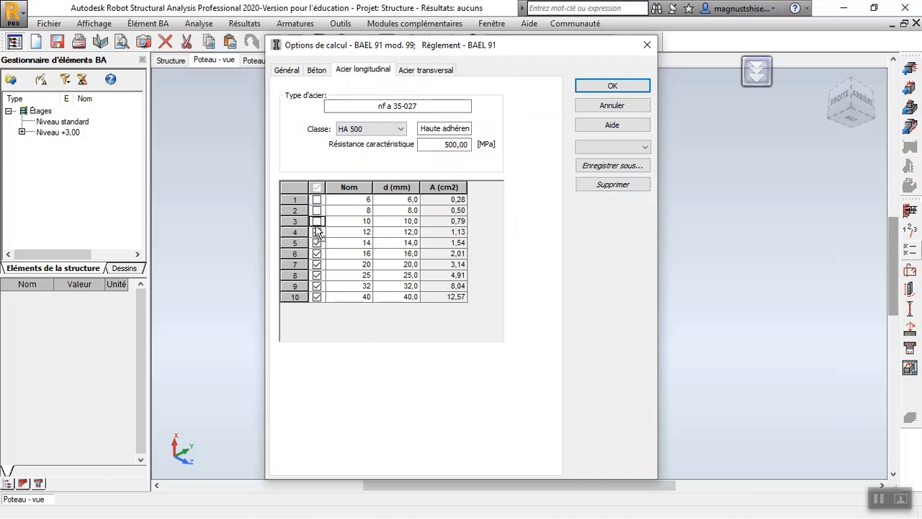
Step: Restrict the column's transverse reinforcement to 6 and 8 mm bars and accept the calculation options
{"action": "left_click", "coordinate": [424, 71]}
{"action": "left_click", "coordinate": [317, 188]}
{"action": "left_click", "coordinate": [317, 199]}
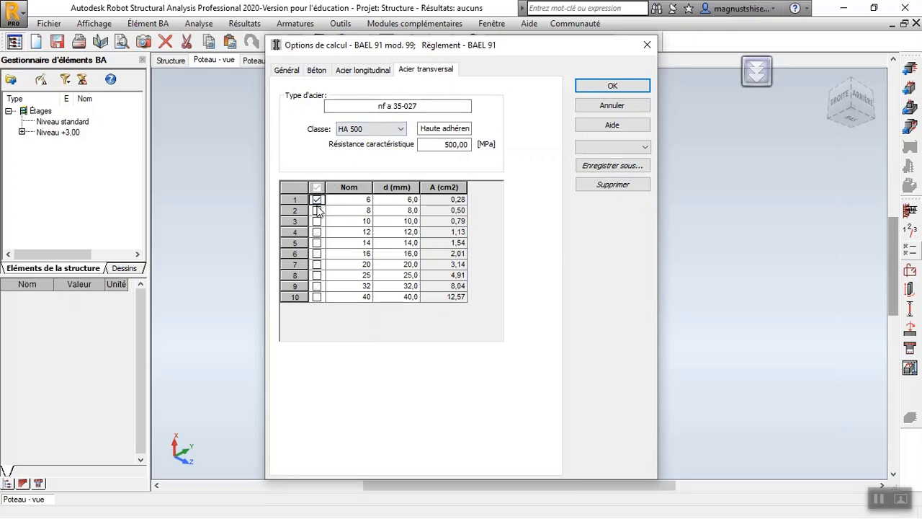
{"action": "left_click", "coordinate": [317, 210]}
{"action": "left_click", "coordinate": [584, 86]}
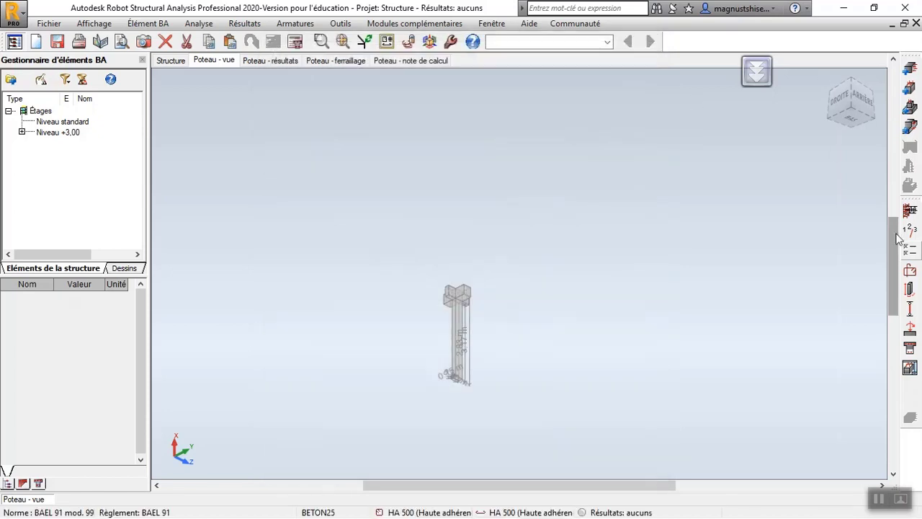
Step: In the column's reinforcement pattern, limit the corner bars to 1 bar per bundle and accept
{"action": "left_click", "coordinate": [909, 269]}
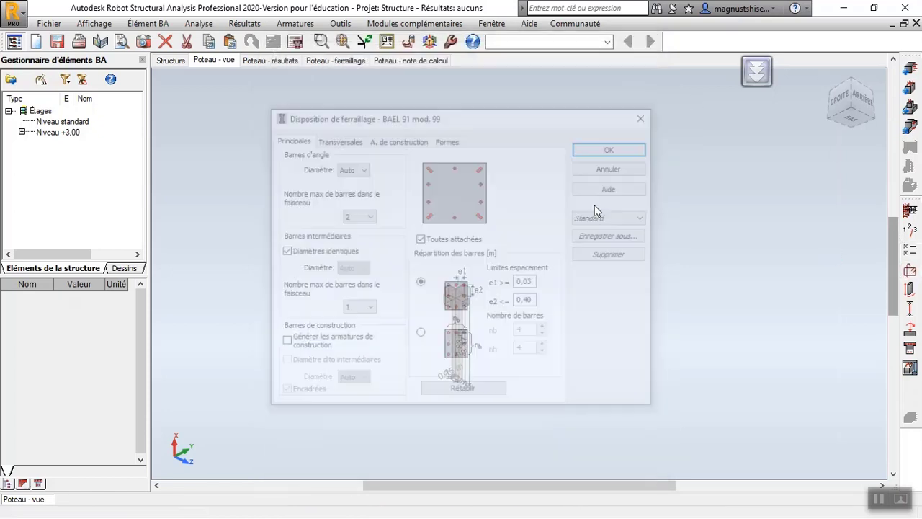
{"action": "left_click", "coordinate": [368, 217]}
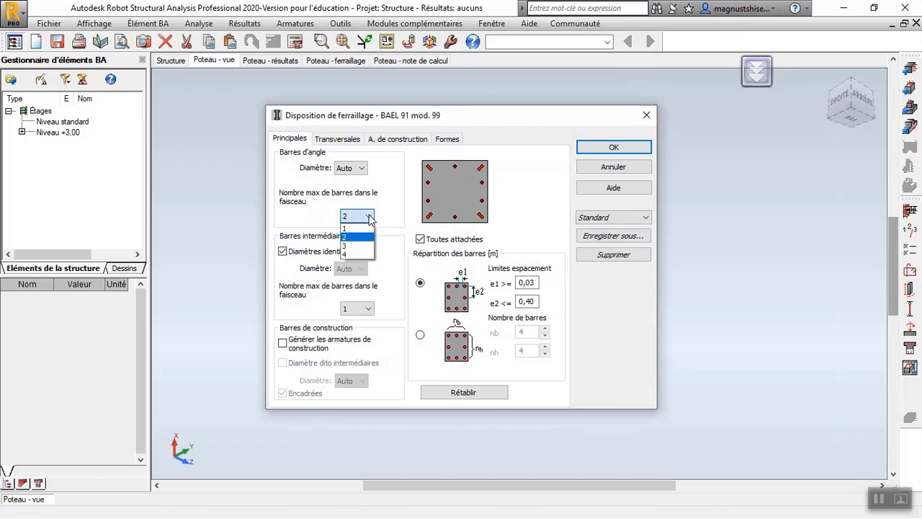
{"action": "left_click", "coordinate": [361, 229]}
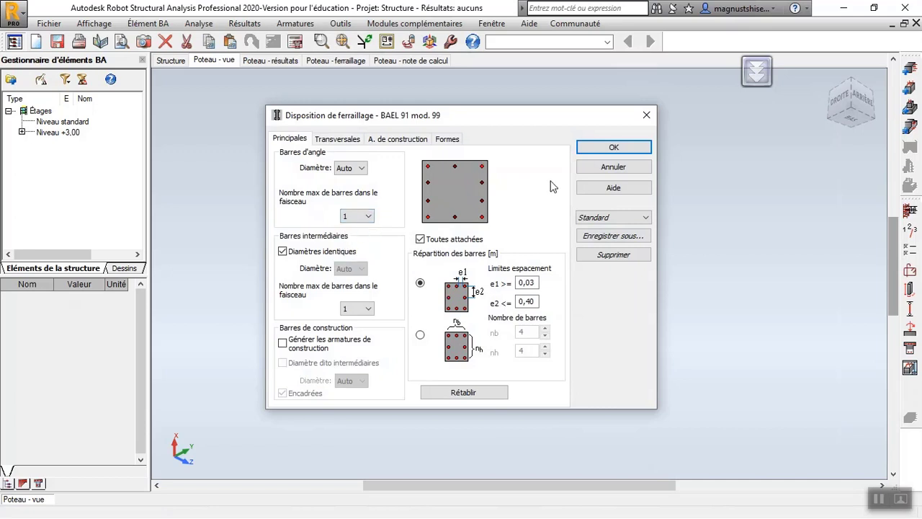
{"action": "left_click", "coordinate": [613, 149]}
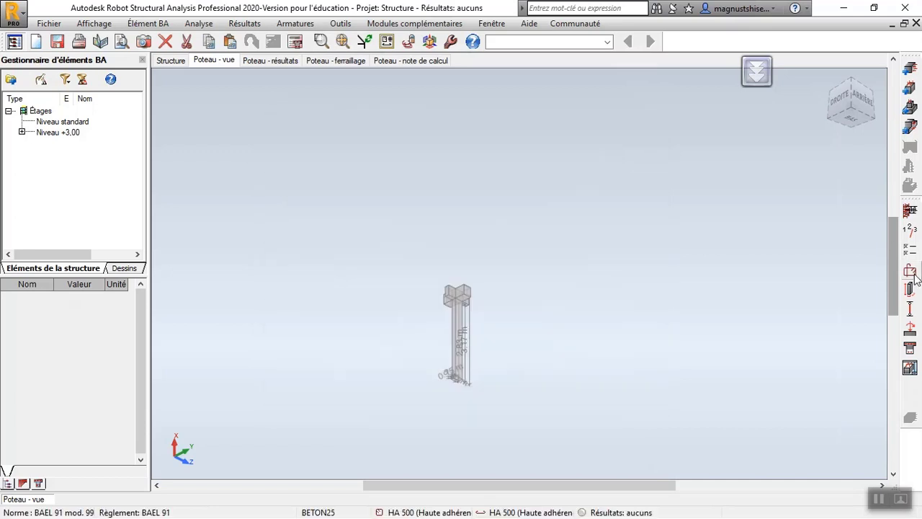
Step: Apply a non-sway buckling model with k = 0.70 to the column in both the Y and Z directions
{"action": "left_click", "coordinate": [910, 308]}
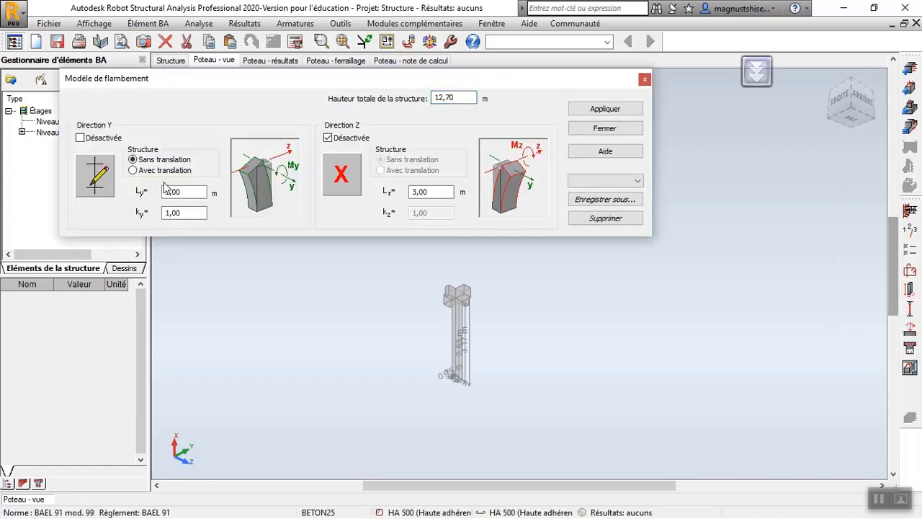
{"action": "left_click", "coordinate": [88, 177]}
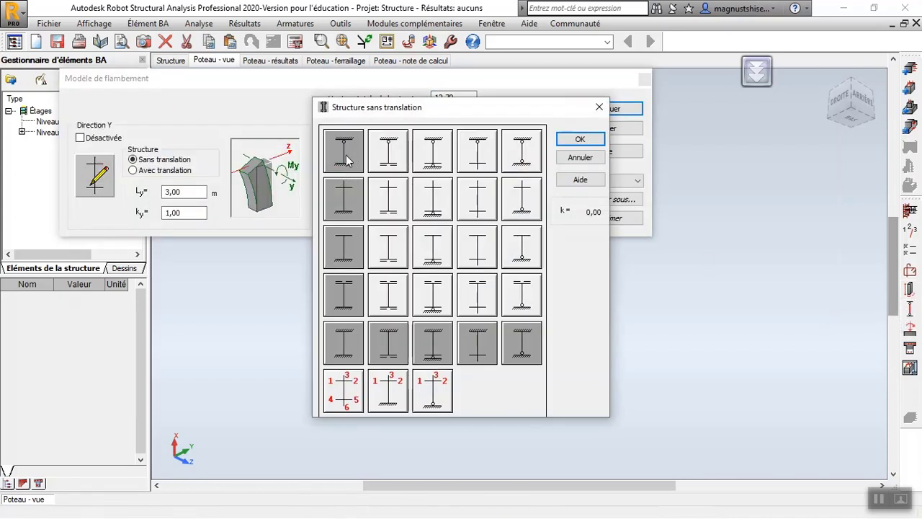
{"action": "left_click", "coordinate": [349, 159]}
{"action": "left_click", "coordinate": [589, 141]}
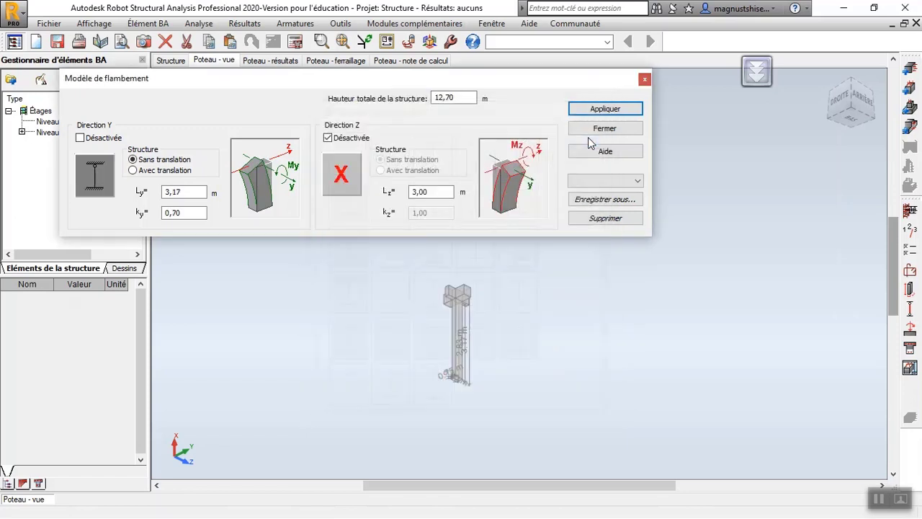
{"action": "left_click", "coordinate": [352, 189]}
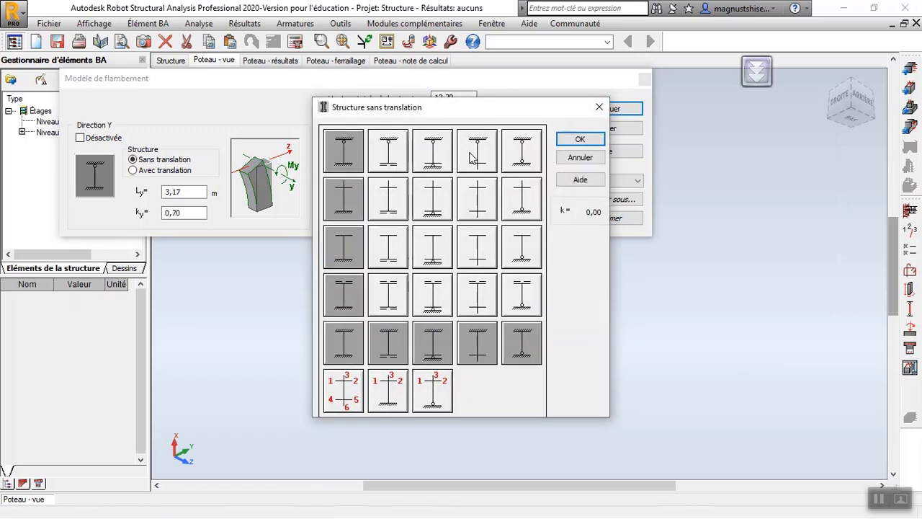
{"action": "left_click", "coordinate": [347, 153]}
{"action": "left_click", "coordinate": [580, 139]}
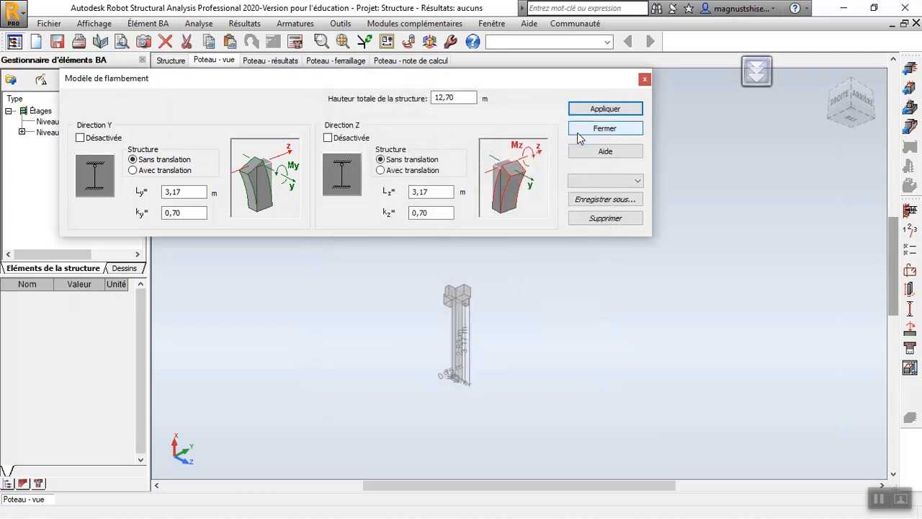
{"action": "left_click", "coordinate": [596, 118]}
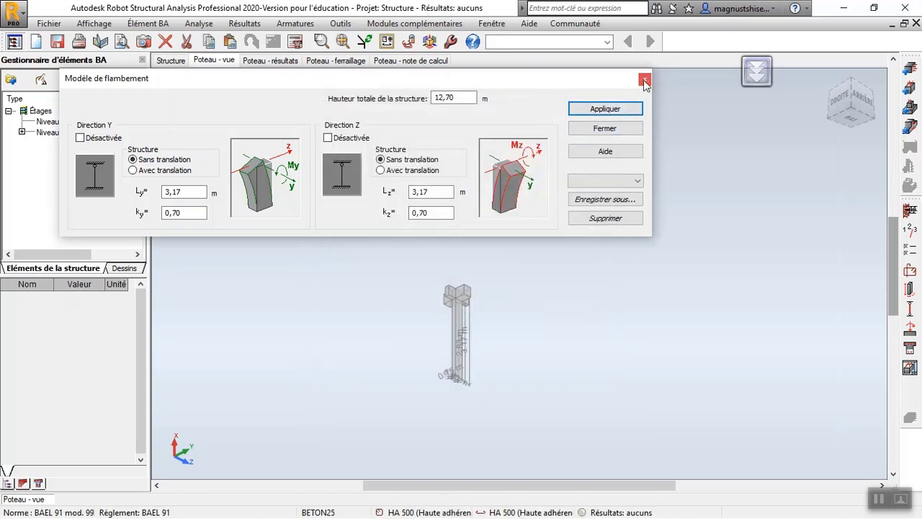
{"action": "left_click", "coordinate": [642, 78]}
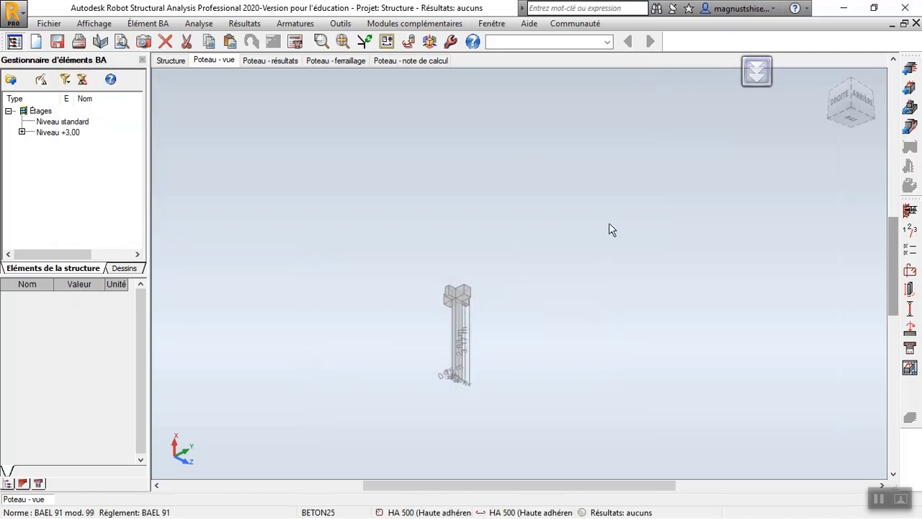
Step: Calculate the column's reinforcement without generating drawings and view its ELU forces and interaction diagrams
{"action": "left_click", "coordinate": [297, 61]}
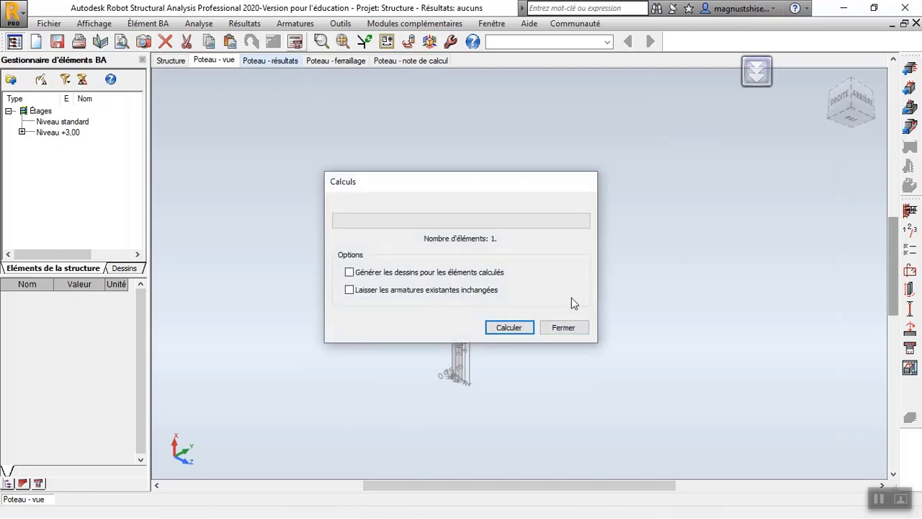
{"action": "left_click", "coordinate": [523, 329]}
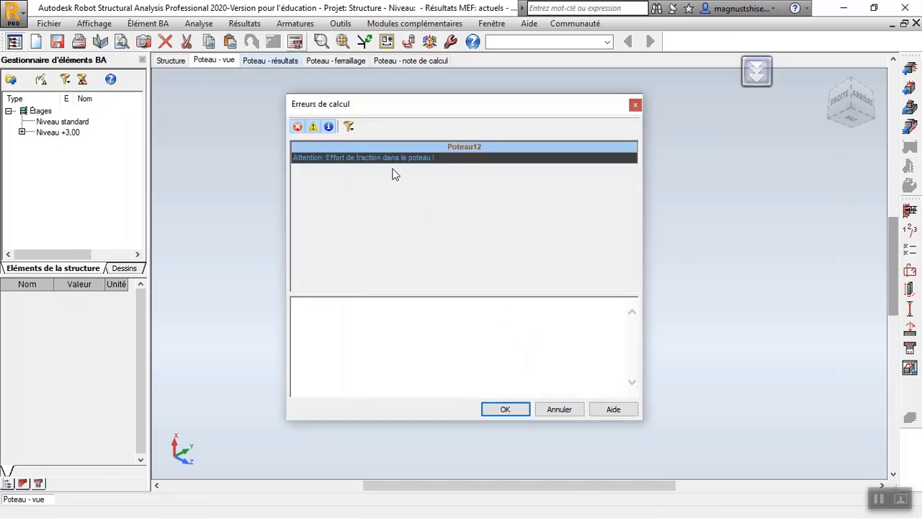
{"action": "left_click", "coordinate": [506, 409]}
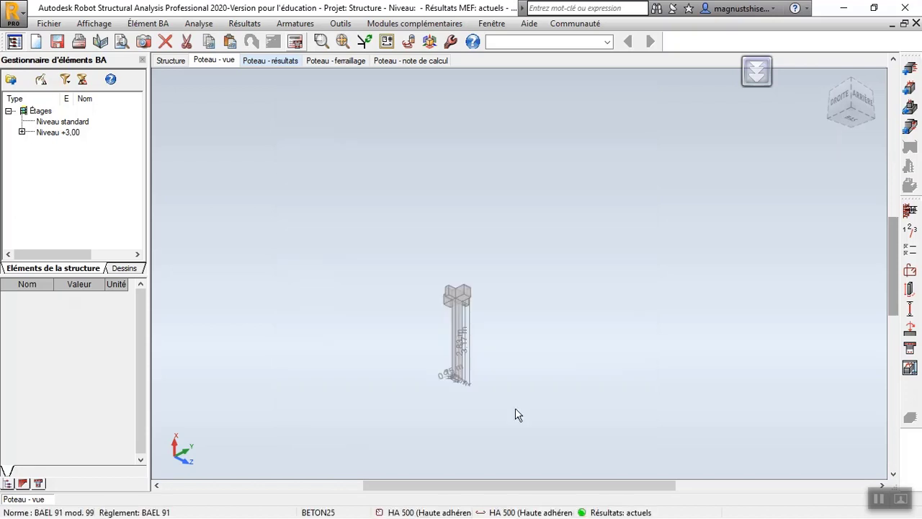
{"action": "left_click", "coordinate": [276, 62]}
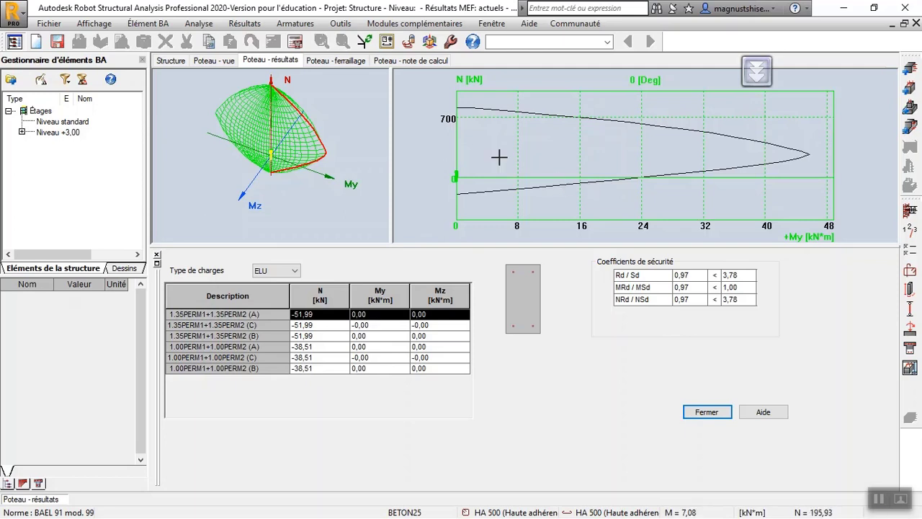
Step: Examine the column's reinforcement table and cross-section, and read the calculation note through to the quantities
{"action": "left_click", "coordinate": [324, 63]}
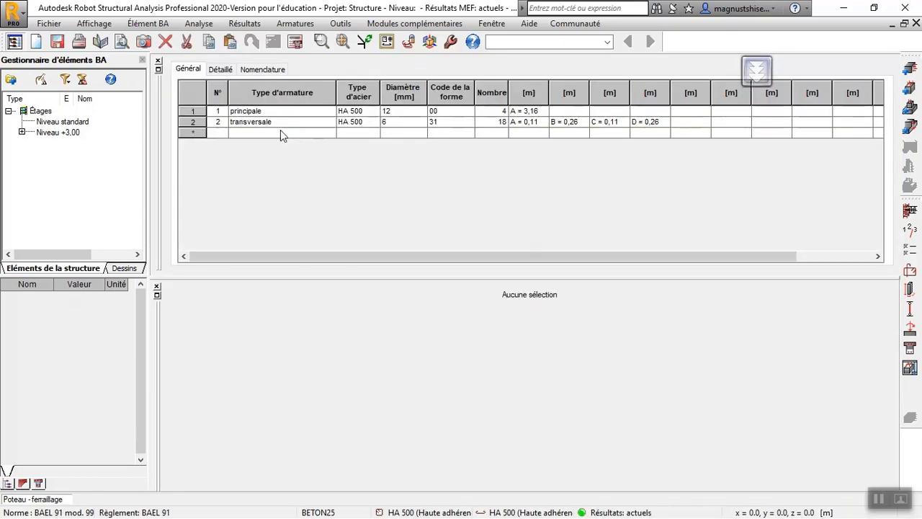
{"action": "left_click", "coordinate": [159, 69]}
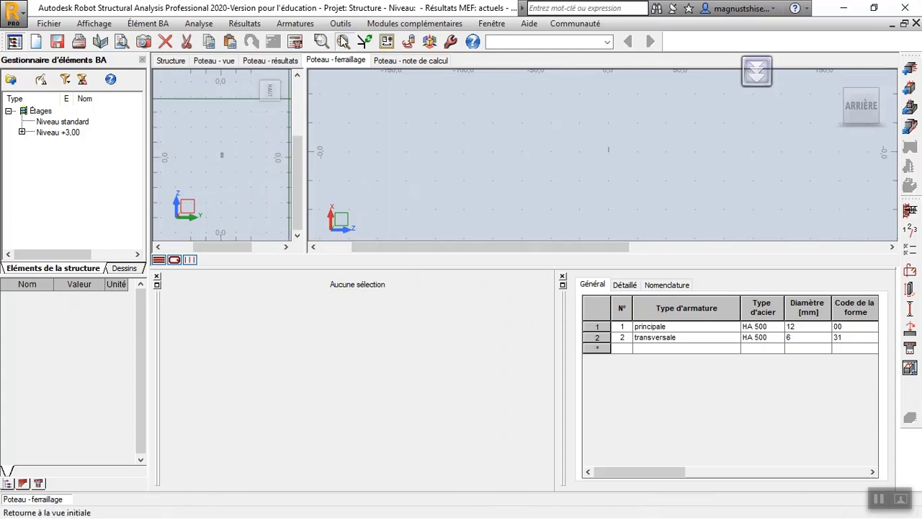
{"action": "left_click", "coordinate": [342, 41]}
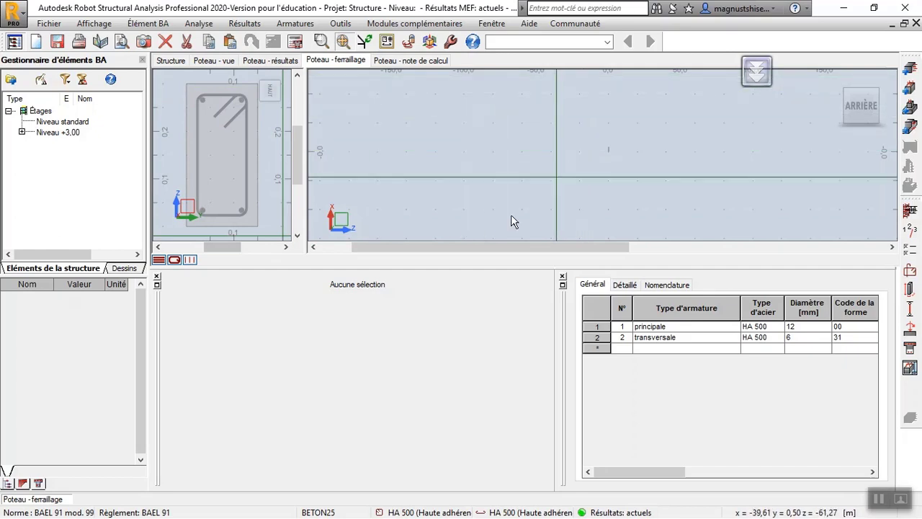
{"action": "left_click", "coordinate": [415, 61]}
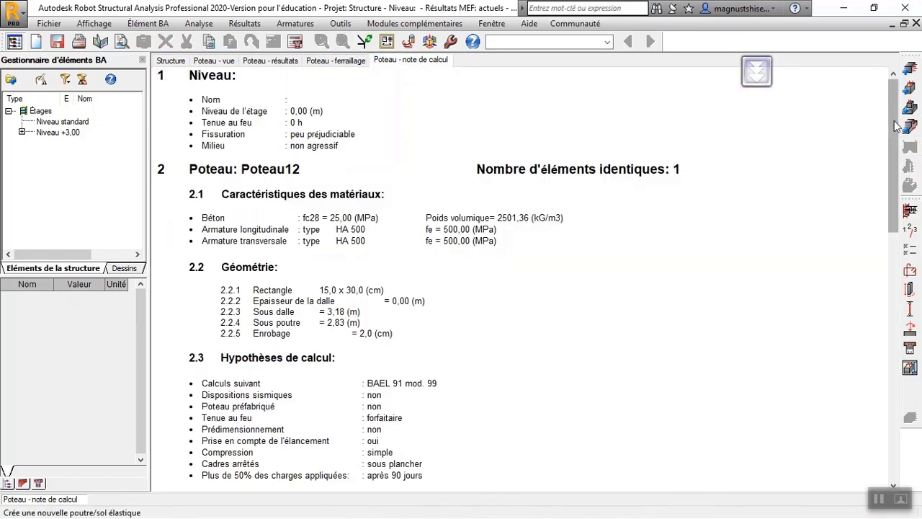
{"action": "left_click_drag", "start_coordinate": [893, 126], "coordinate": [894, 427]}
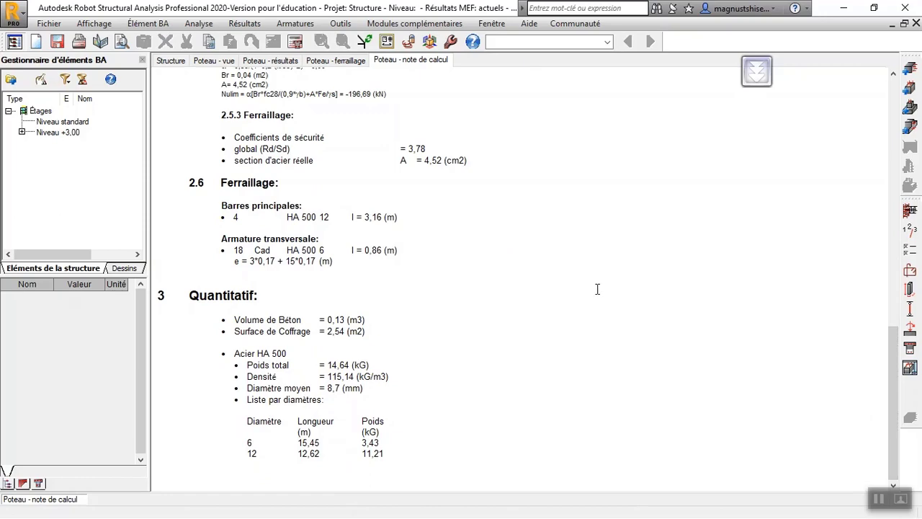
Step: Return to the structure model and load the axis 2 base support node into spread footing design using the simple load cases
{"action": "left_click", "coordinate": [607, 42]}
{"action": "left_click", "coordinate": [559, 66]}
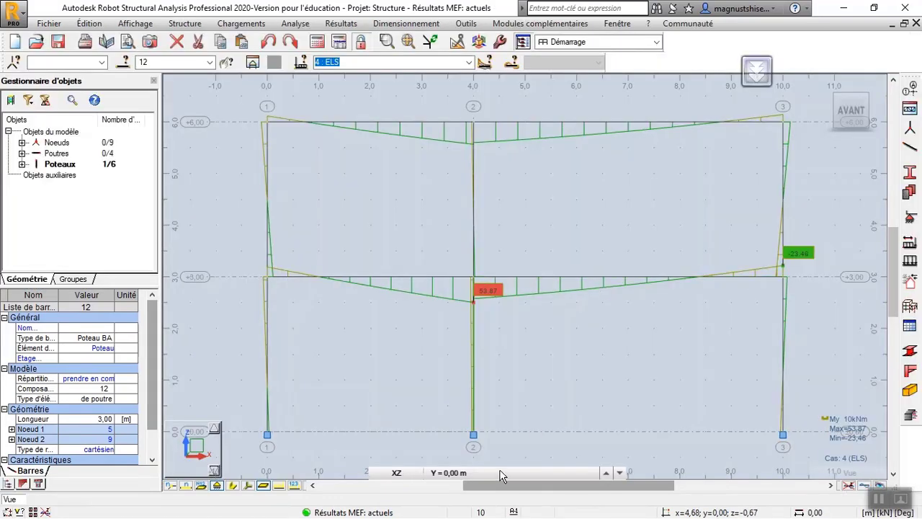
{"action": "left_click_drag", "start_coordinate": [452, 421], "coordinate": [497, 451]}
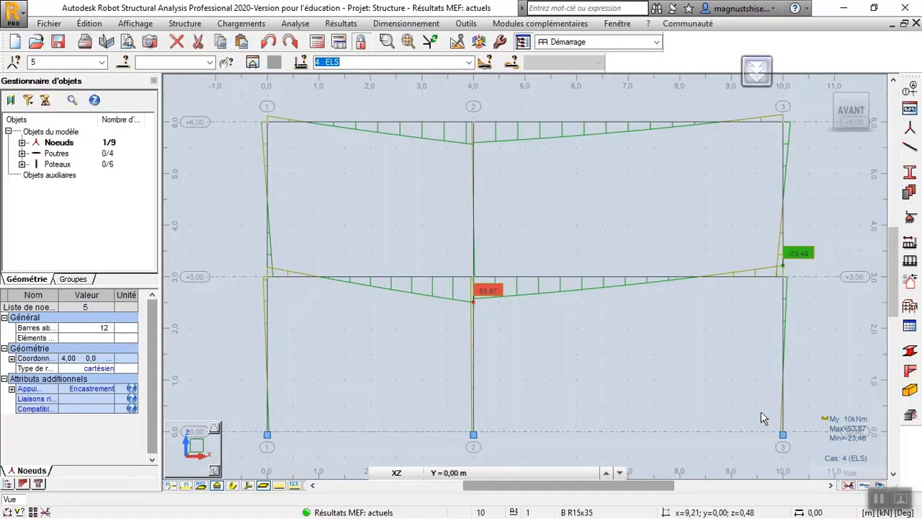
{"action": "left_click", "coordinate": [910, 415]}
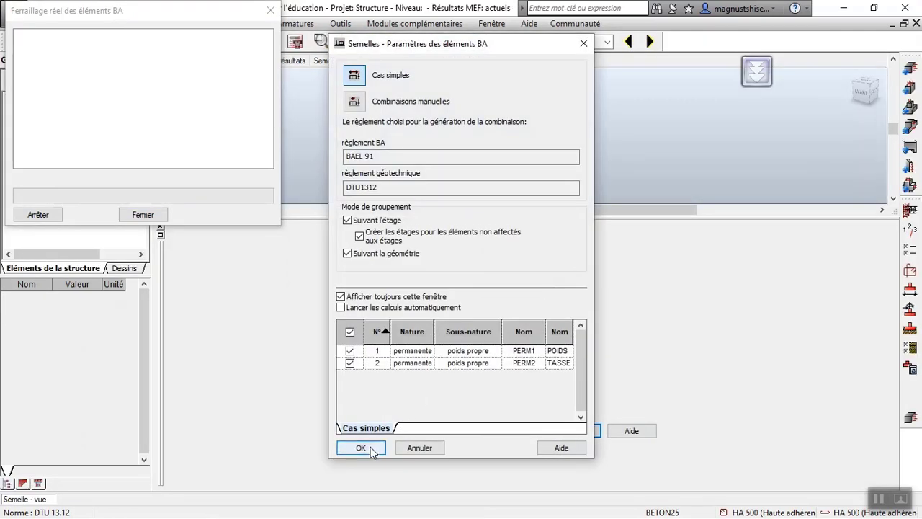
{"action": "left_click", "coordinate": [370, 448]}
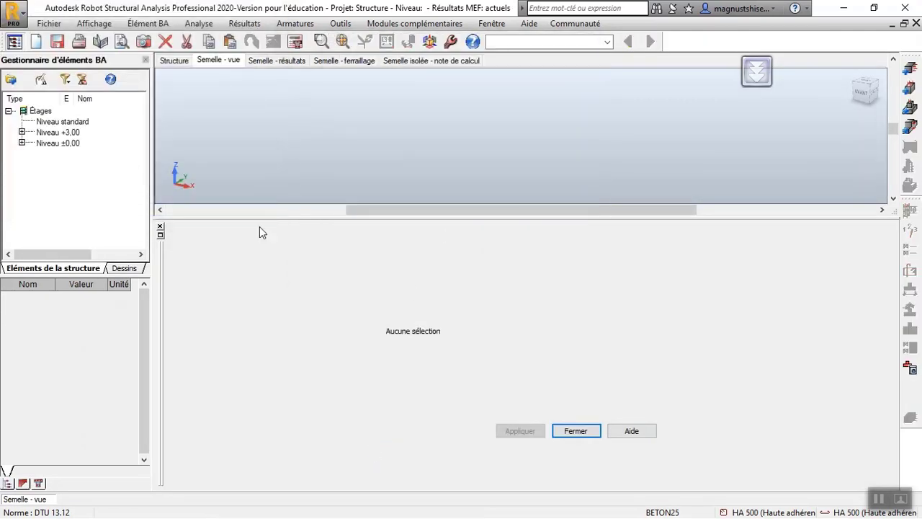
Step: Open the footing on level ±0,00 and apply a pedestal height h2 of 1.55 m
{"action": "left_click", "coordinate": [22, 143]}
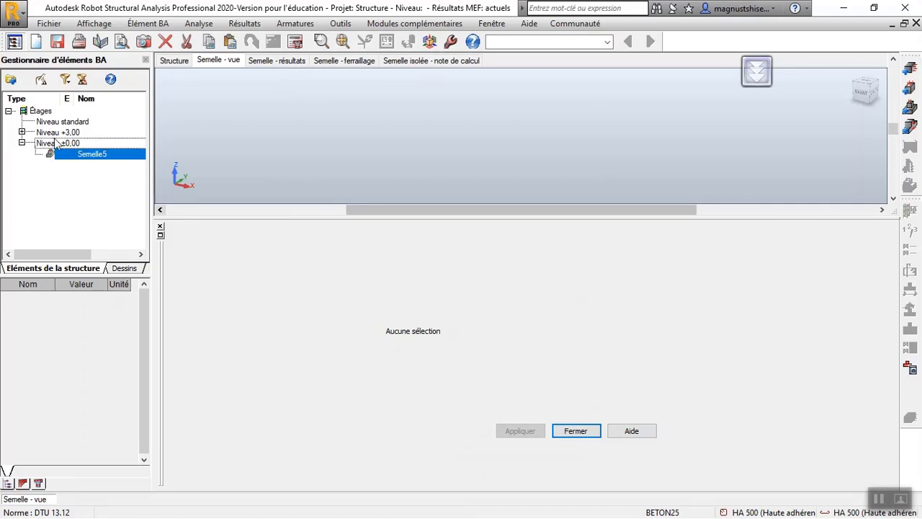
{"action": "left_click", "coordinate": [113, 157]}
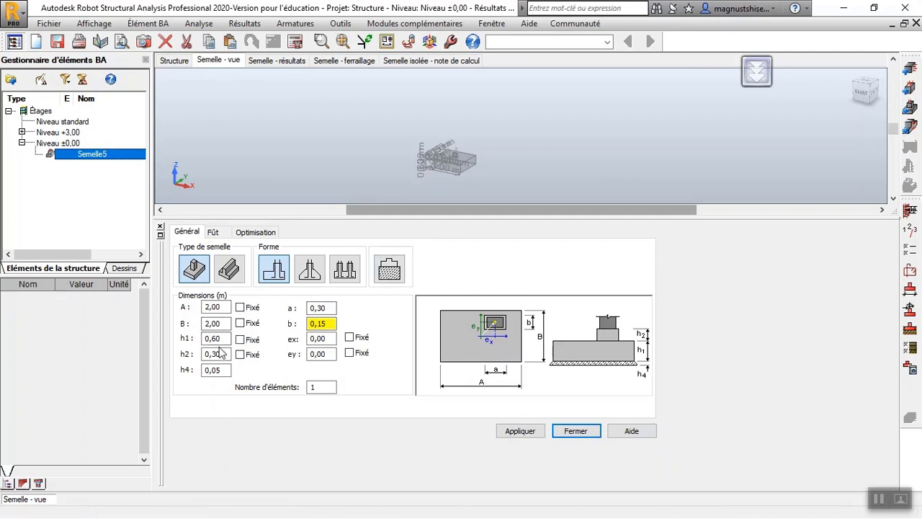
{"action": "double_click", "coordinate": [209, 354]}
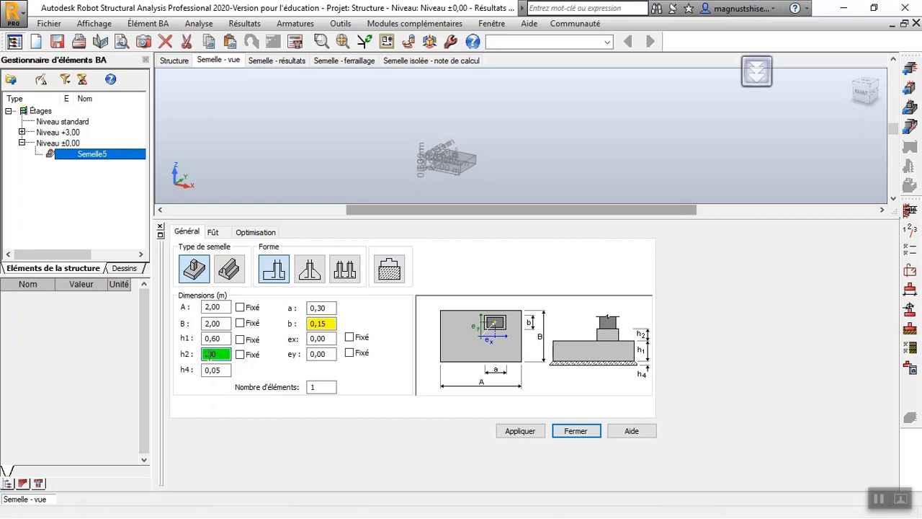
{"action": "type", "text": "1,30"}
{"action": "key", "text": "BackSpace"}
{"action": "left_click", "coordinate": [514, 435]}
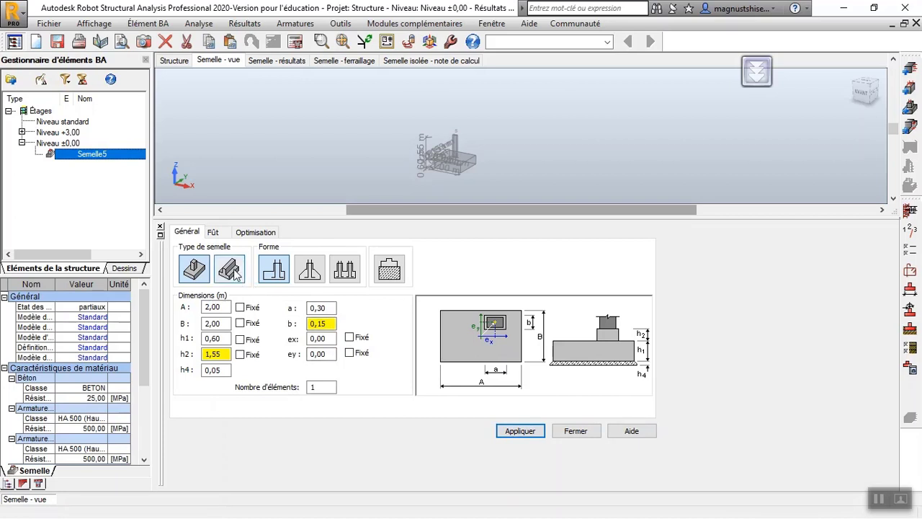
Step: Check the footing's shaft type and dimensions, and compute (2 − 0.15) ÷ 4 on the calculator to verify the footing height h1
{"action": "left_click", "coordinate": [214, 232]}
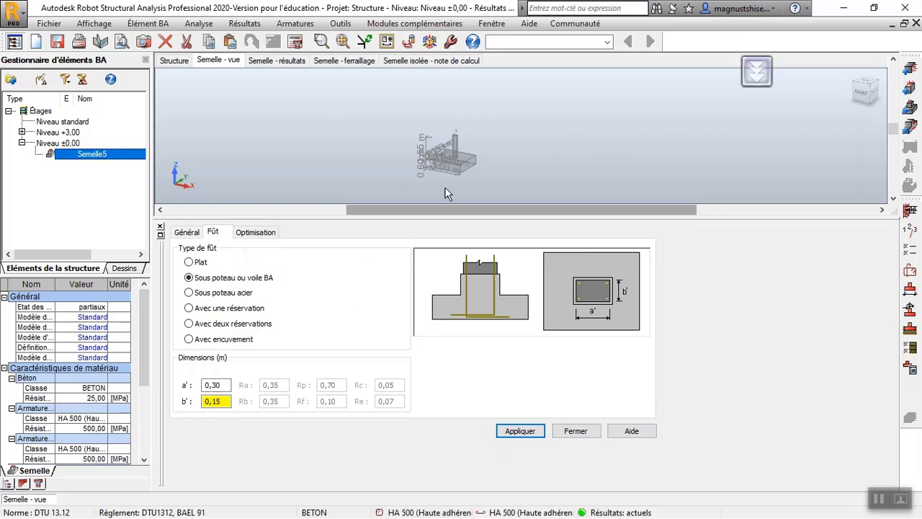
{"action": "left_click", "coordinate": [186, 232]}
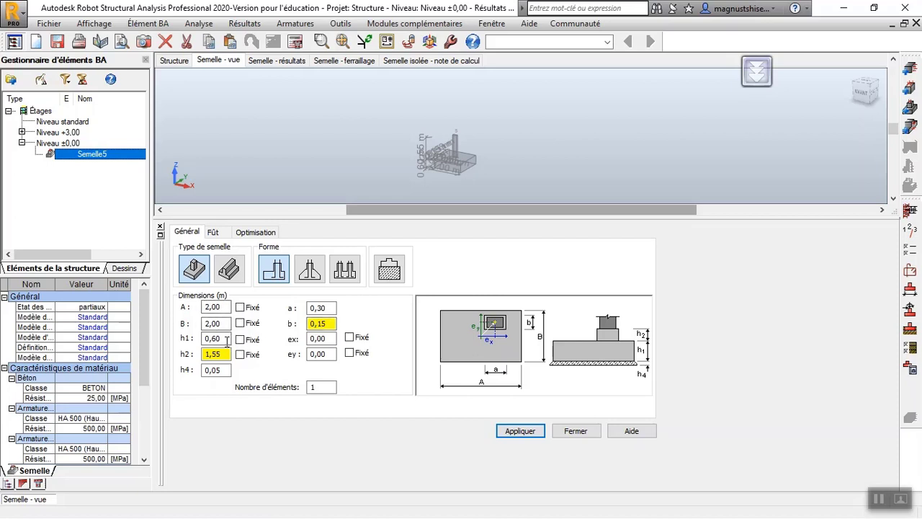
{"action": "double_click", "coordinate": [225, 340]}
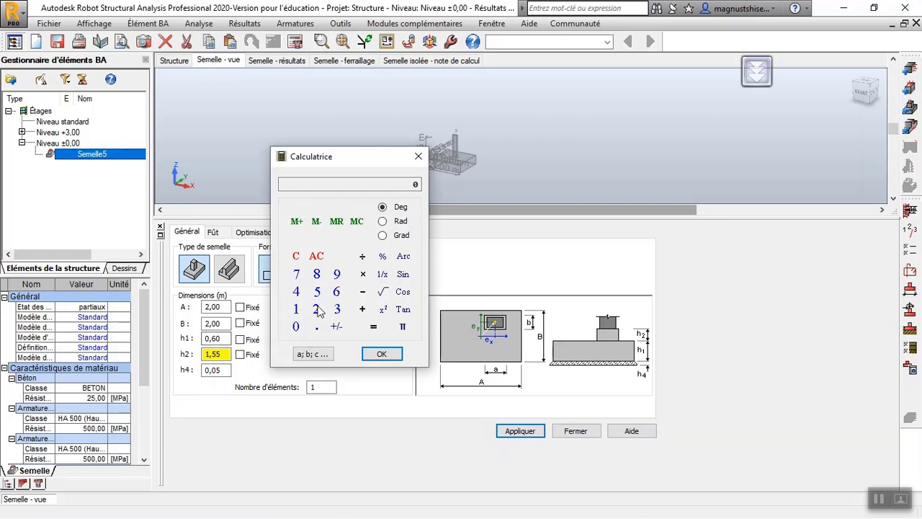
{"action": "left_click", "coordinate": [316, 309]}
{"action": "left_click", "coordinate": [363, 293]}
{"action": "left_click", "coordinate": [296, 328]}
{"action": "left_click", "coordinate": [316, 327]}
{"action": "left_click", "coordinate": [296, 309]}
{"action": "left_click", "coordinate": [317, 292]}
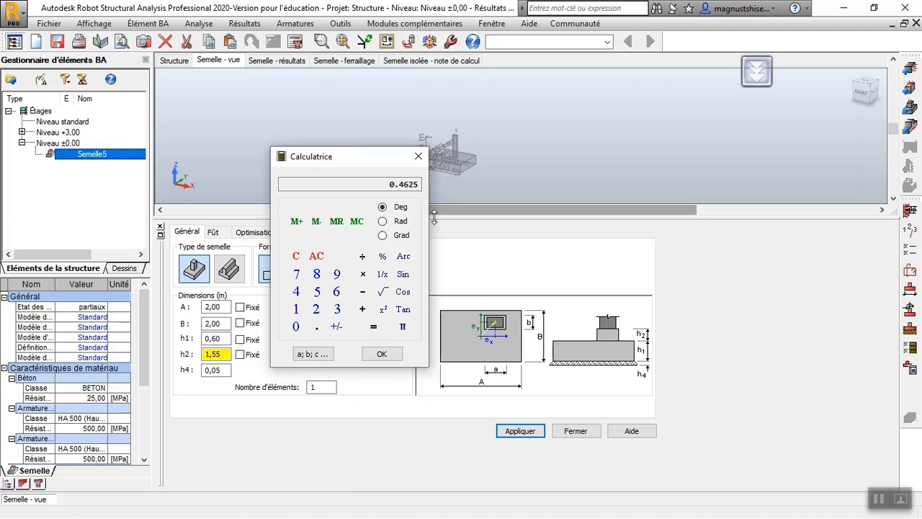
{"action": "left_click", "coordinate": [417, 158]}
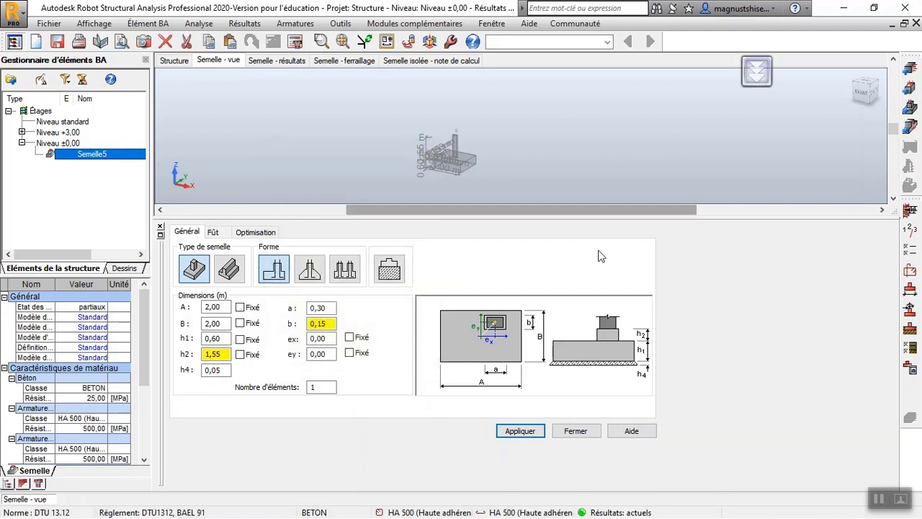
Step: Check the footing's geometry optimisation options
{"action": "left_click", "coordinate": [261, 233]}
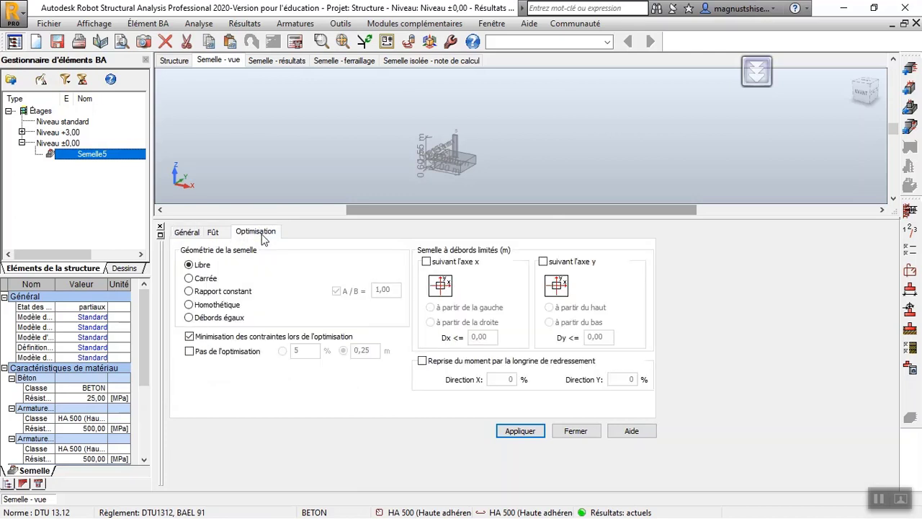
{"action": "left_click", "coordinate": [187, 232]}
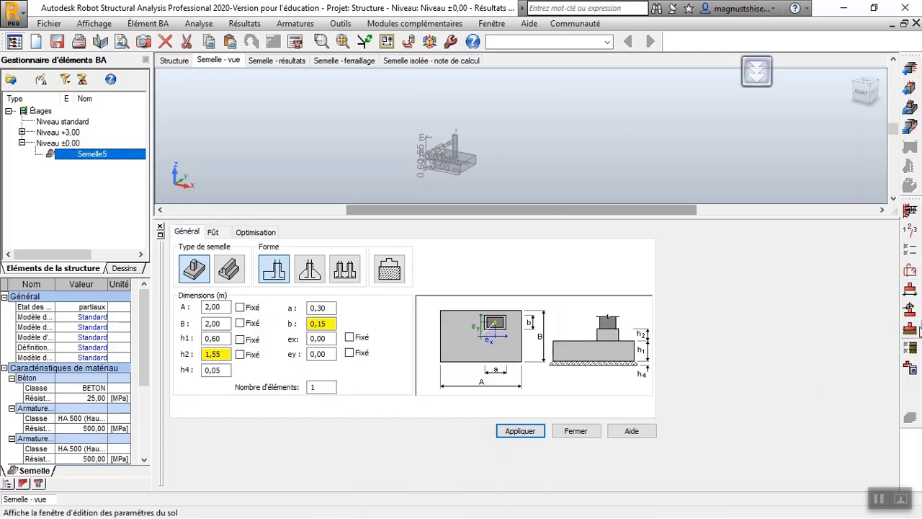
Step: Change the footing's soil layer to loose sands and gravels, and apply an excavation base level Nf of -2.15 m
{"action": "left_click", "coordinate": [911, 330]}
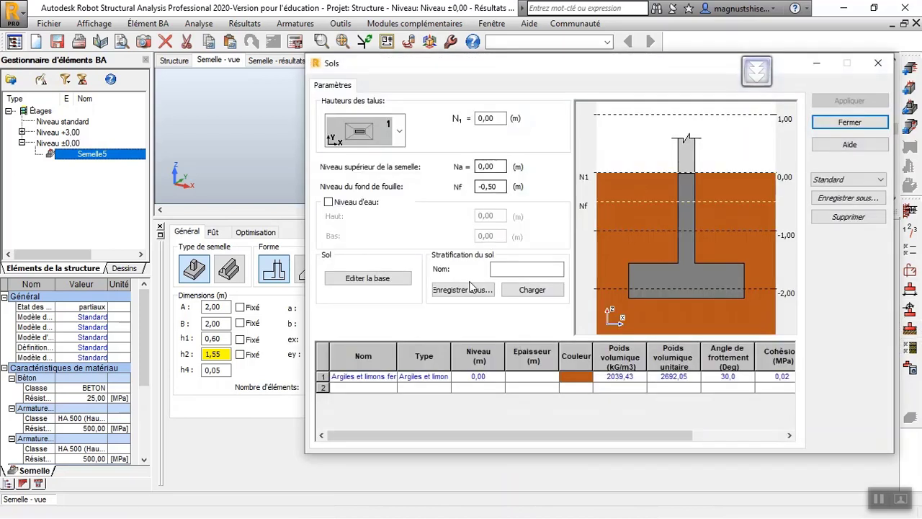
{"action": "left_click", "coordinate": [486, 187]}
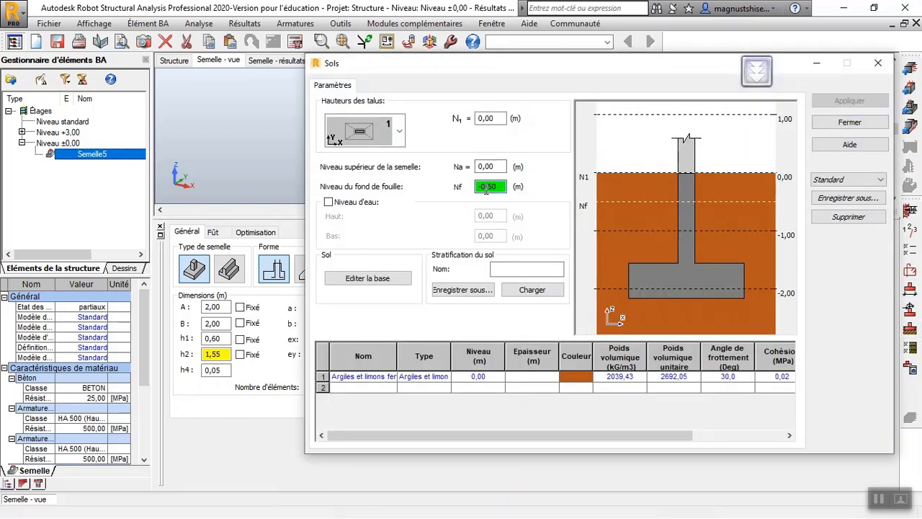
{"action": "type", "text": "-2,50"}
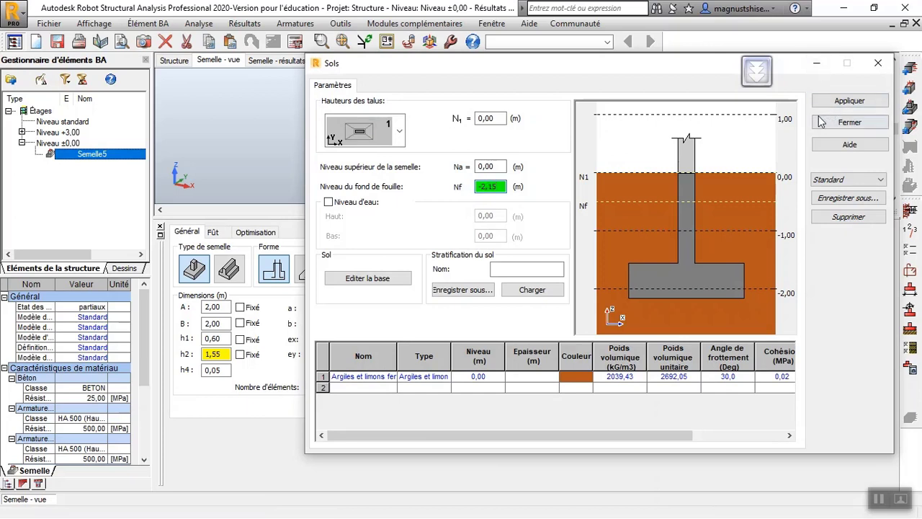
{"action": "left_click", "coordinate": [393, 377]}
{"action": "left_click_drag", "start_coordinate": [393, 395], "coordinate": [392, 430]}
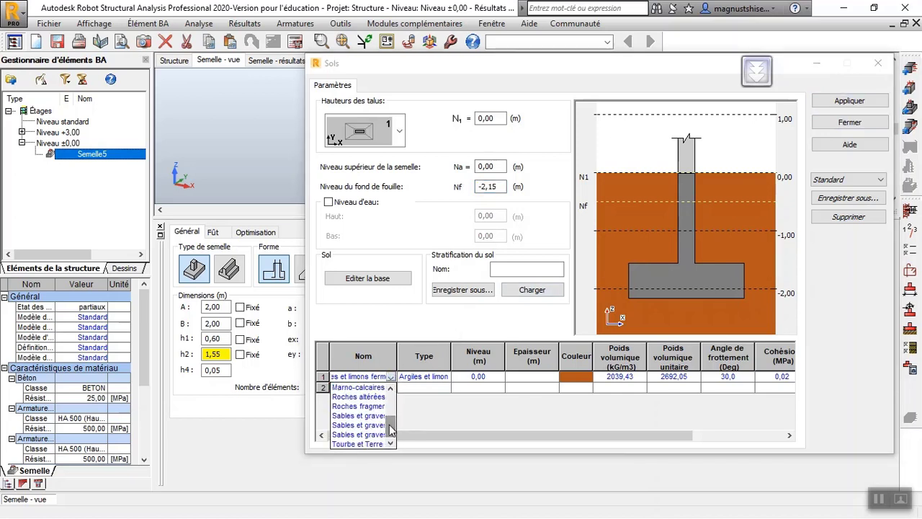
{"action": "left_click", "coordinate": [373, 431]}
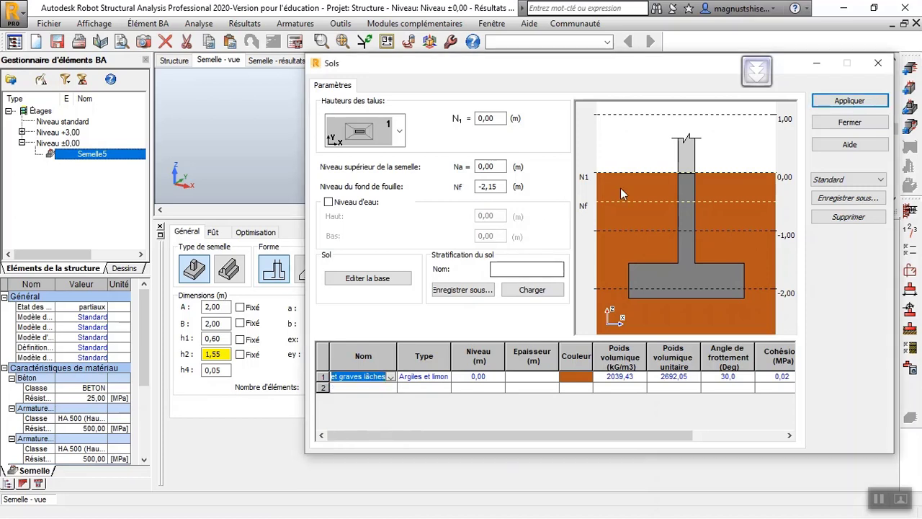
{"action": "left_click", "coordinate": [870, 105]}
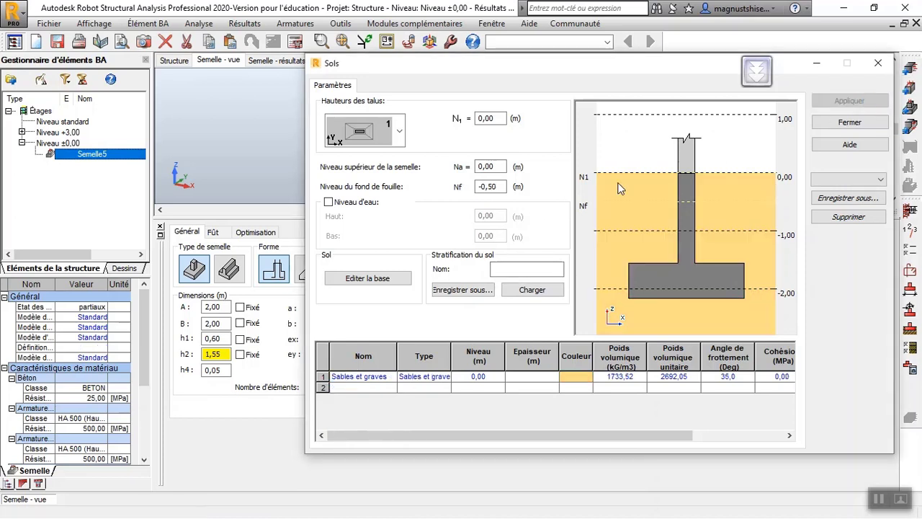
{"action": "type", "text": "-2,50"}
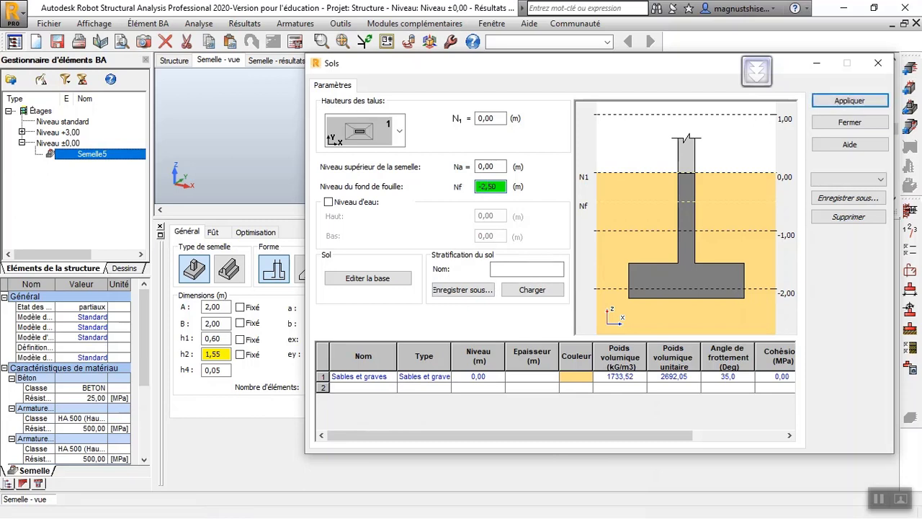
{"action": "left_click", "coordinate": [821, 102]}
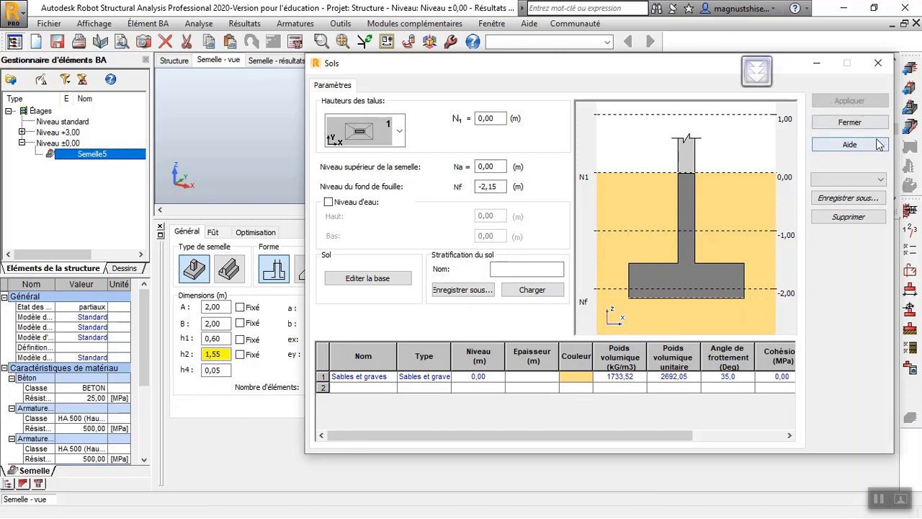
{"action": "left_click", "coordinate": [878, 64]}
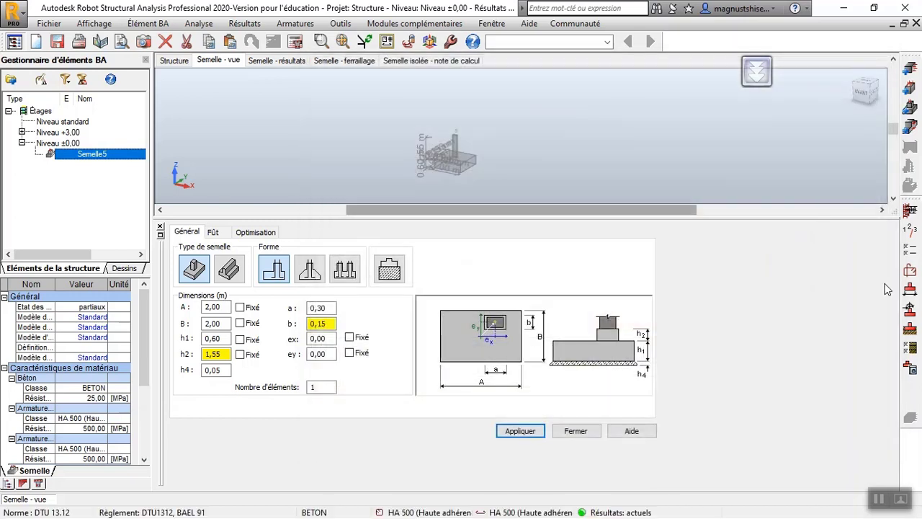
Step: Set the geotechnical sliding safety coefficient to 1.5 and choose the laboratory calculation method for the soil stress
{"action": "left_click", "coordinate": [909, 349]}
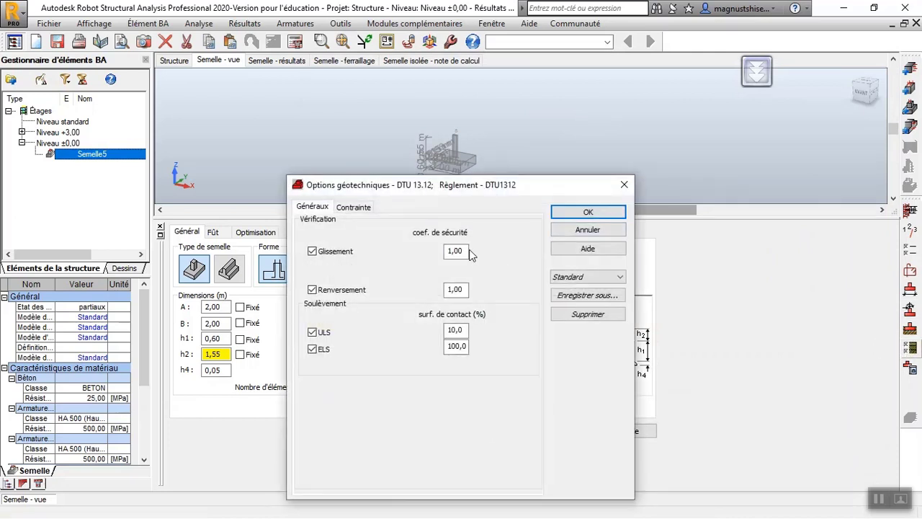
{"action": "double_click", "coordinate": [463, 250]}
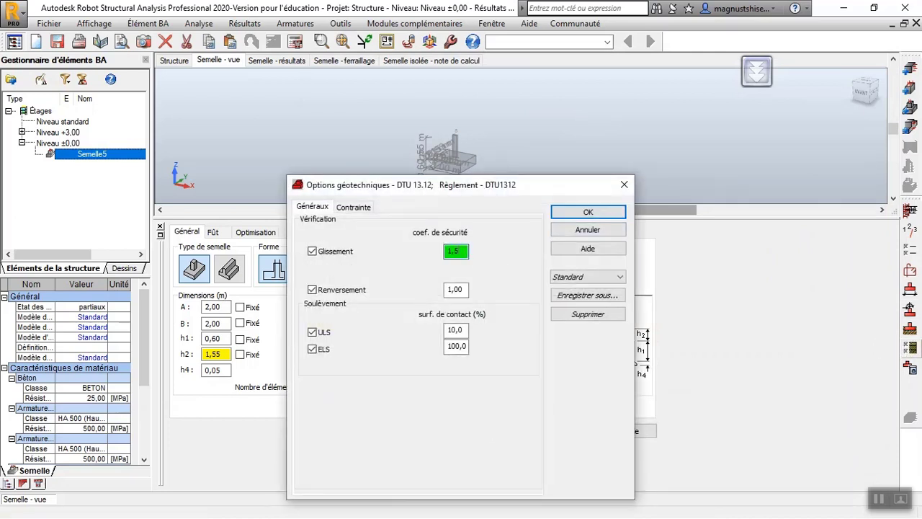
{"action": "double_click", "coordinate": [463, 288]}
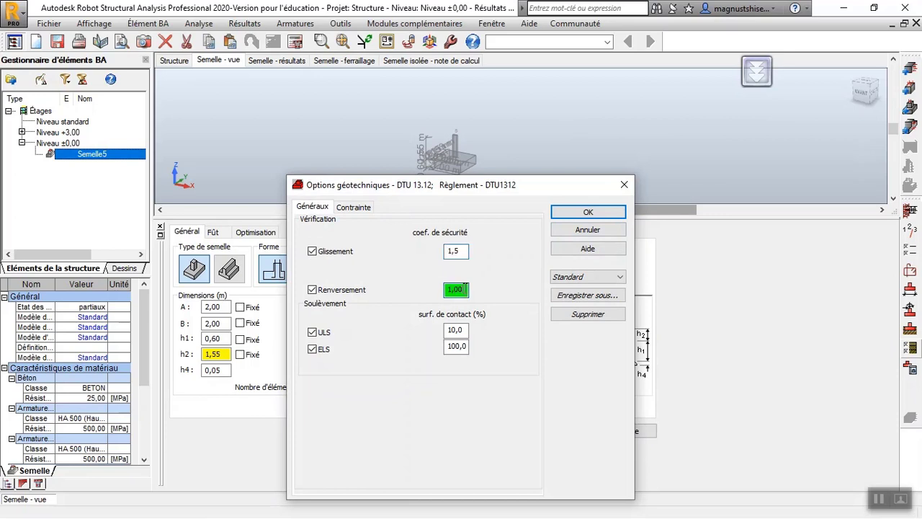
{"action": "left_click", "coordinate": [353, 208]}
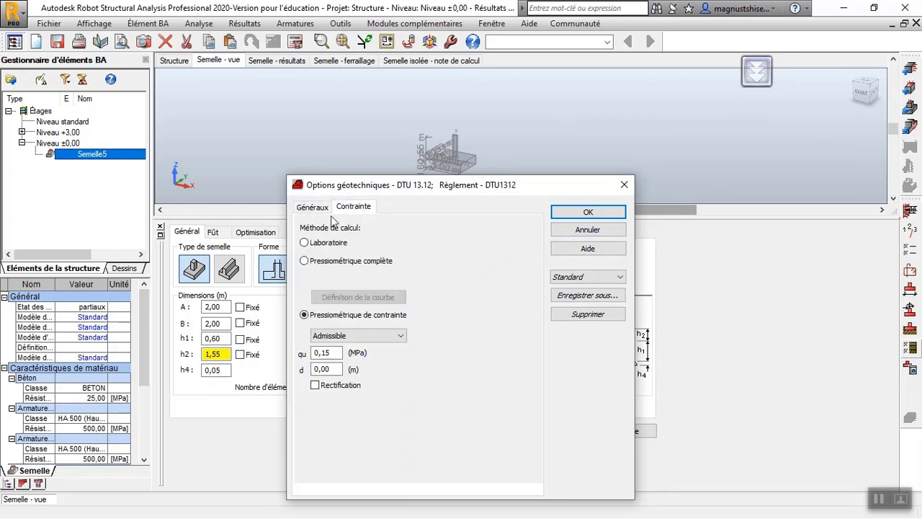
{"action": "left_click", "coordinate": [304, 243]}
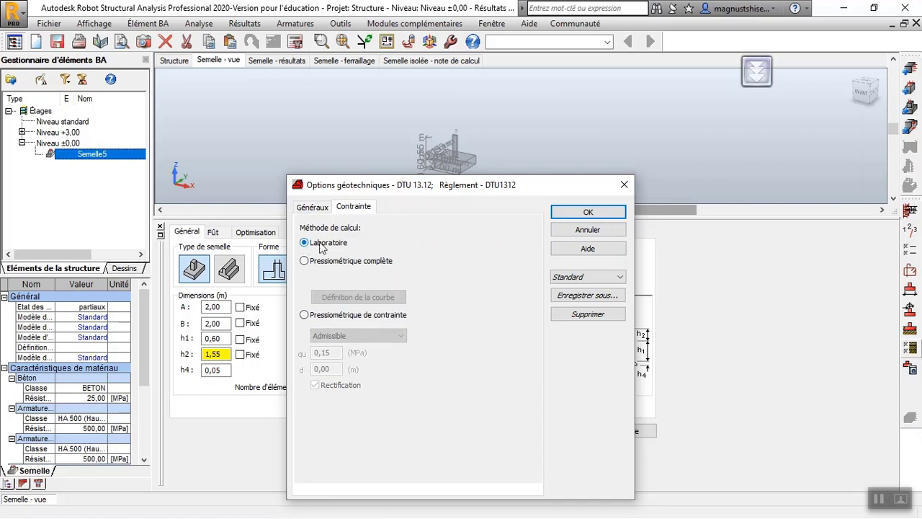
{"action": "left_click", "coordinate": [588, 212]}
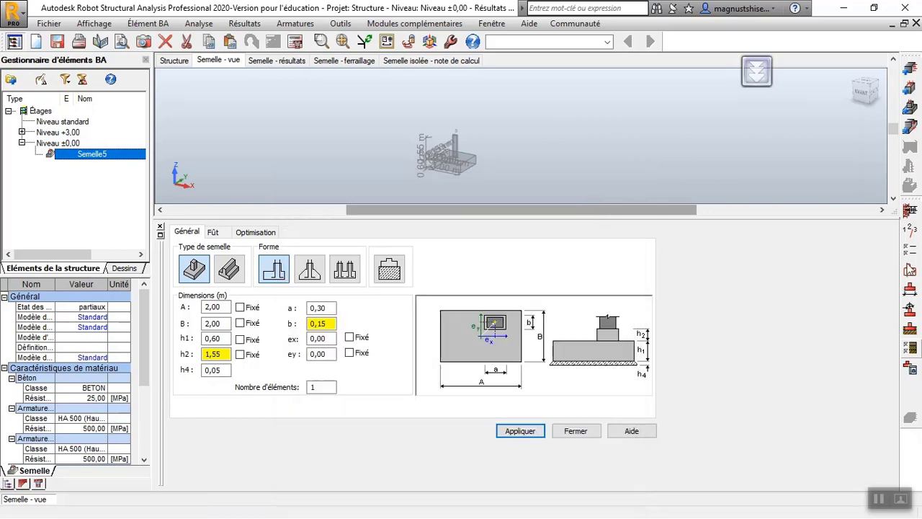
Step: In the footing's calculation options, exclude the 6 and 8 mm longitudinal bars and allow only 8 mm transverse bars
{"action": "left_click", "coordinate": [912, 250]}
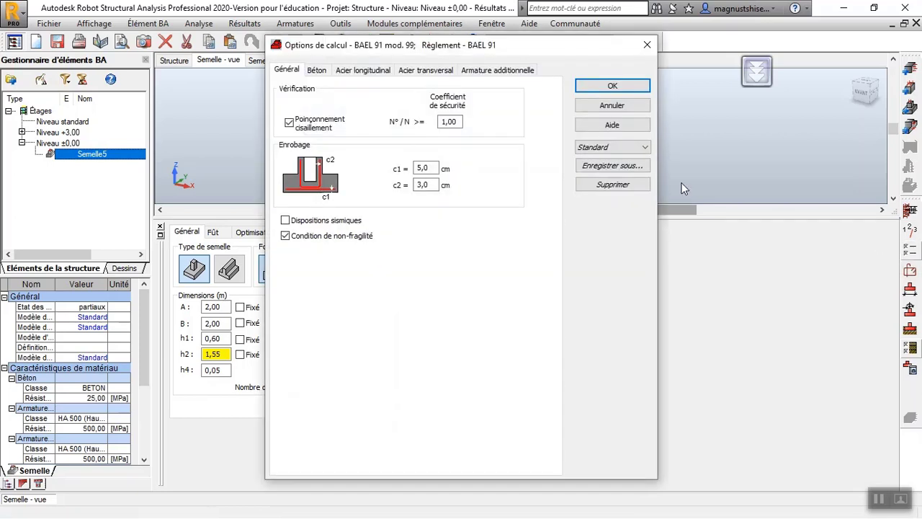
{"action": "left_click", "coordinate": [317, 72]}
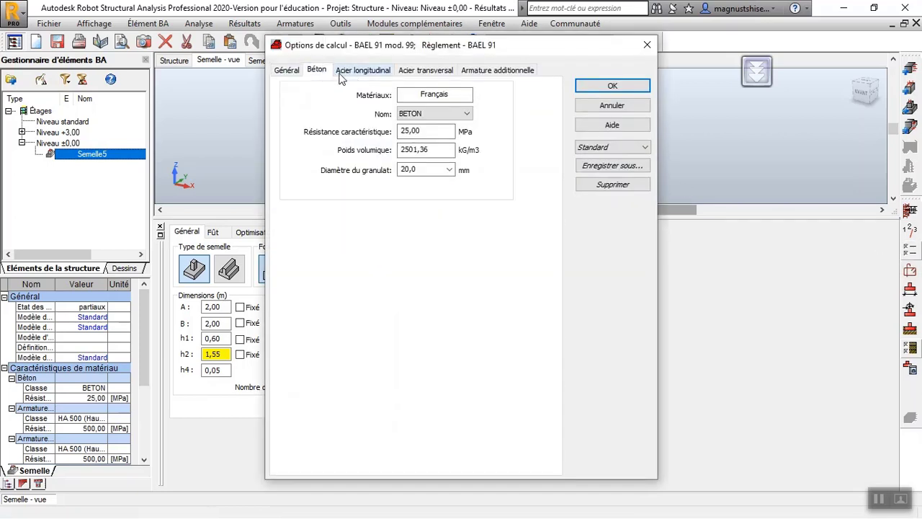
{"action": "left_click", "coordinate": [345, 73]}
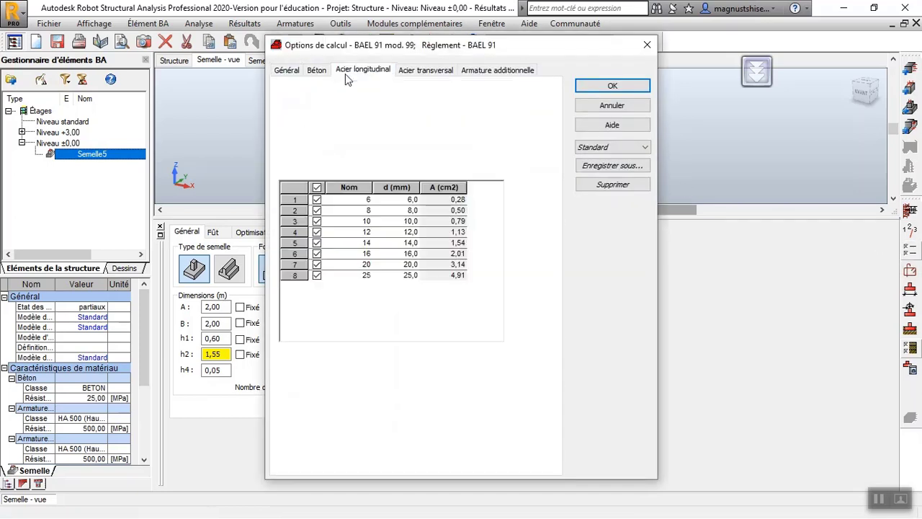
{"action": "left_click", "coordinate": [318, 200]}
{"action": "left_click", "coordinate": [317, 211]}
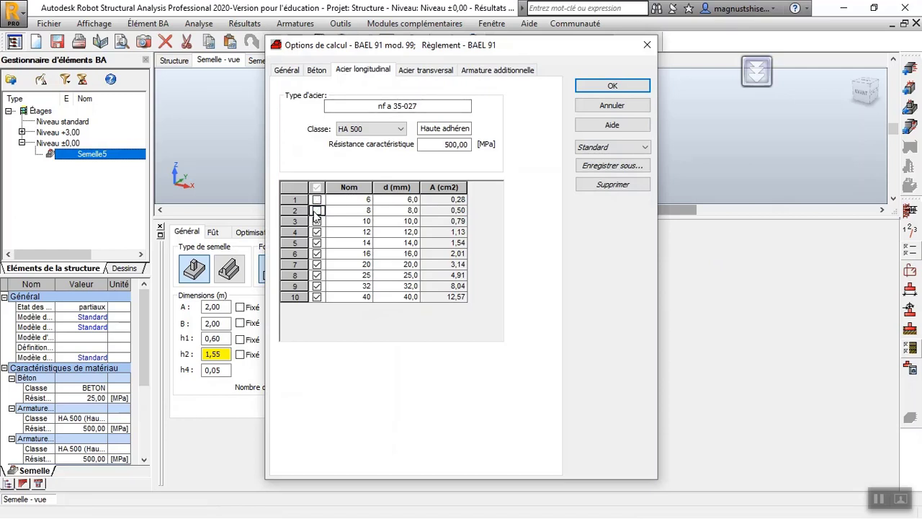
{"action": "left_click", "coordinate": [423, 75]}
{"action": "left_click", "coordinate": [317, 188]}
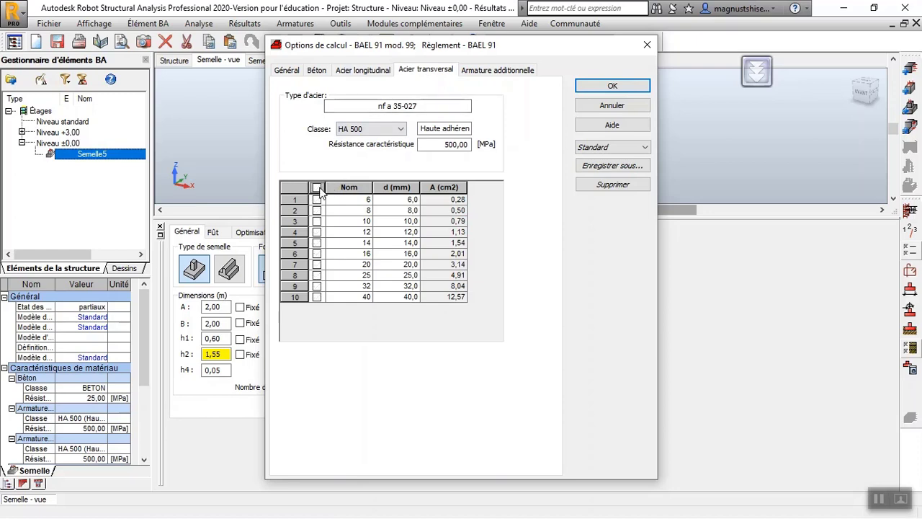
{"action": "left_click", "coordinate": [317, 210]}
{"action": "left_click", "coordinate": [611, 87]}
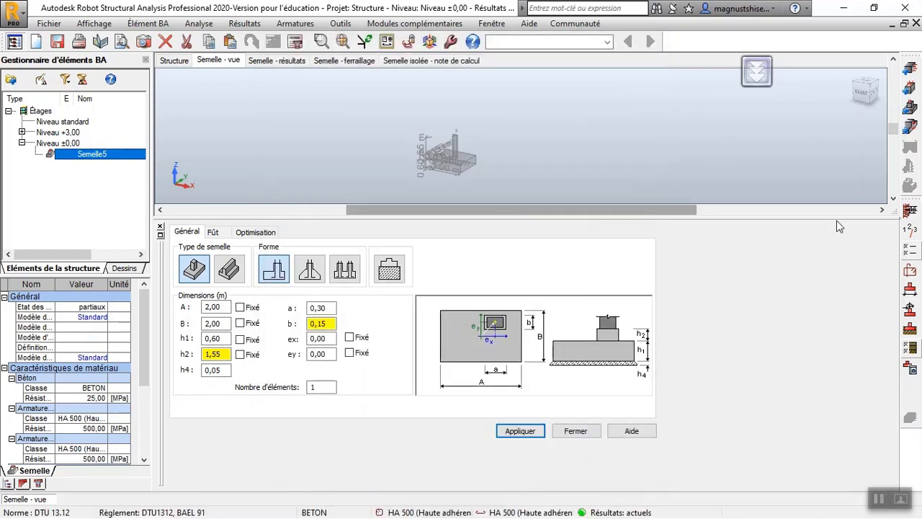
Step: Open the footing's reinforcement parameters
{"action": "left_click", "coordinate": [911, 277]}
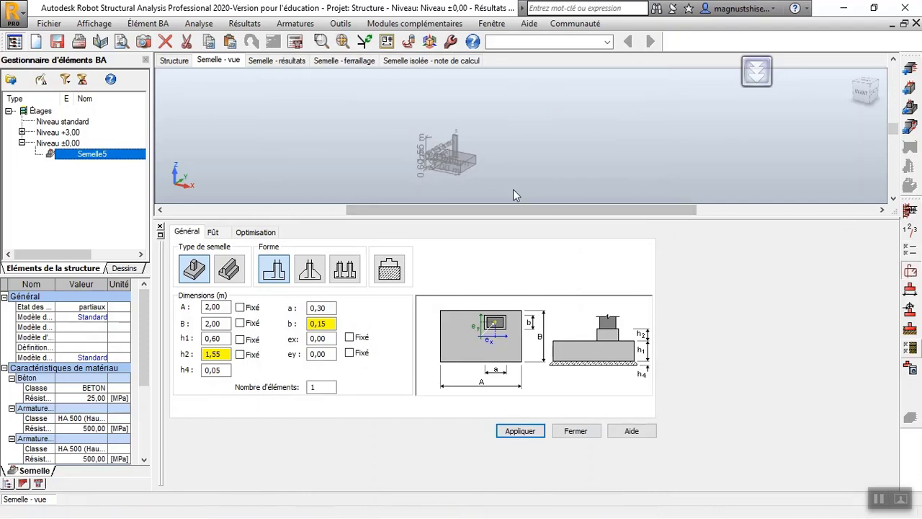